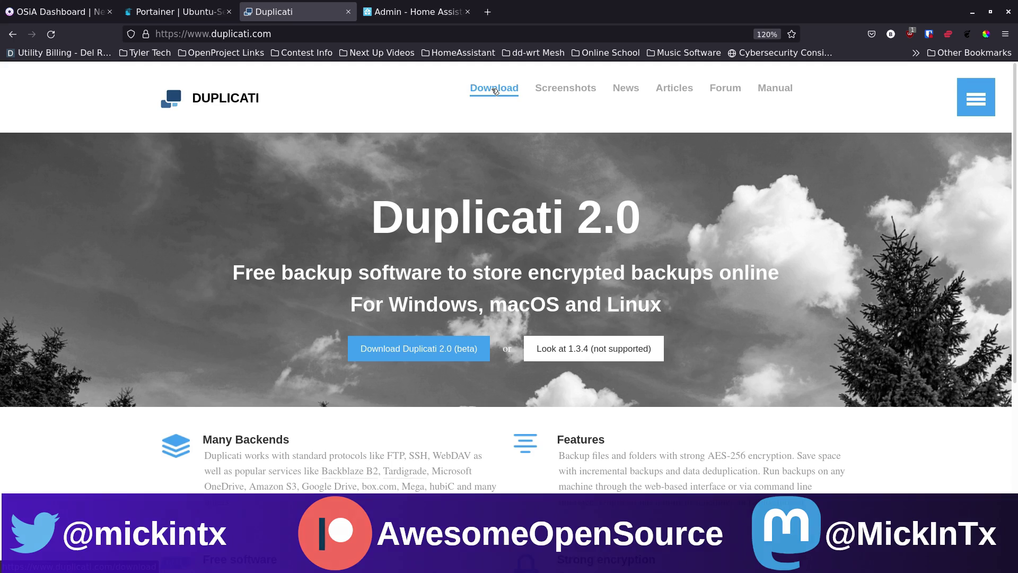
# Step: Open the Duplicati download page and browse the version 2.0.6.3 installers for each operating system
pyautogui.click(494, 91)
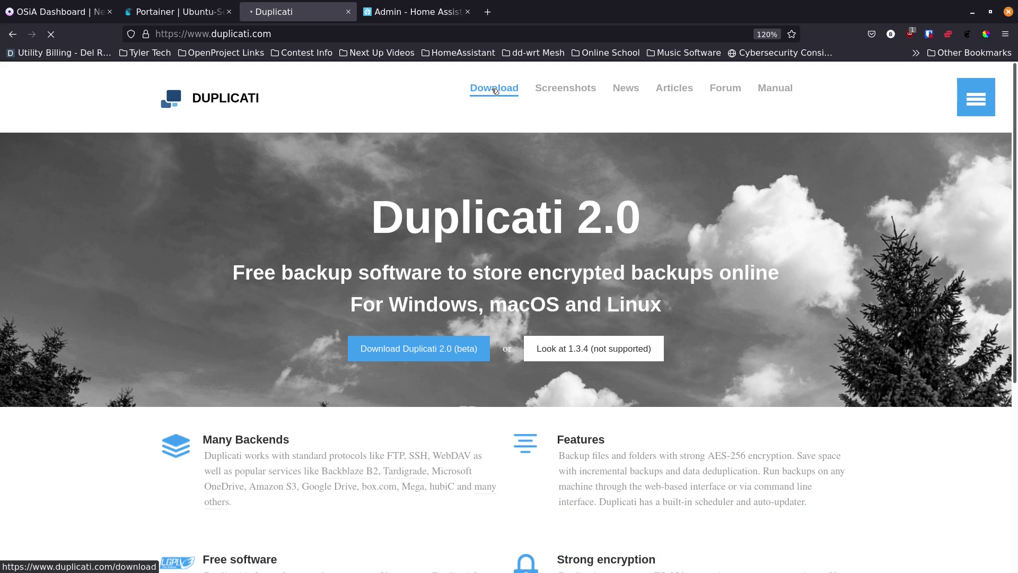
pyautogui.scroll(-3, 388, 215)
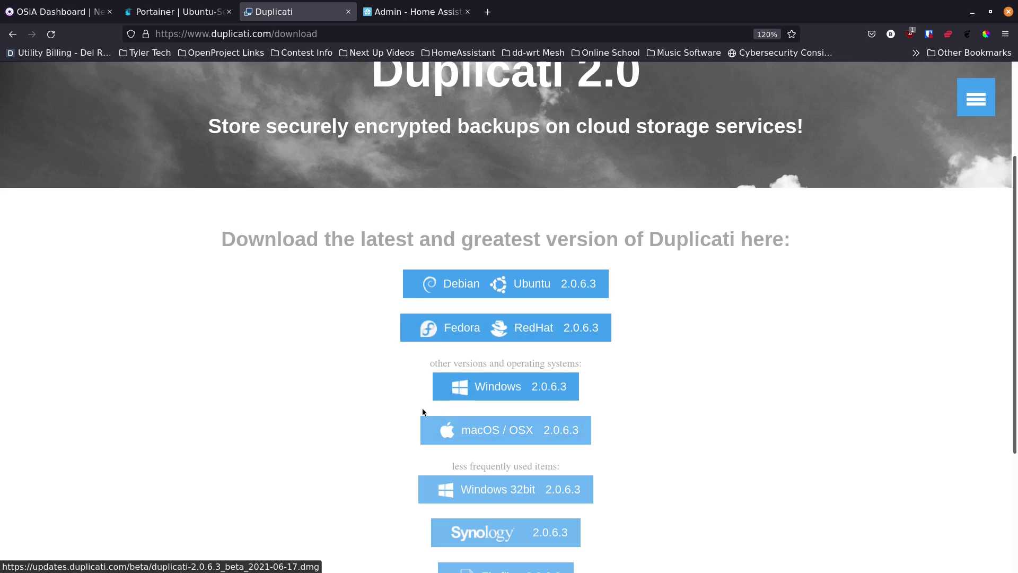
pyautogui.scroll(-3, 395, 381)
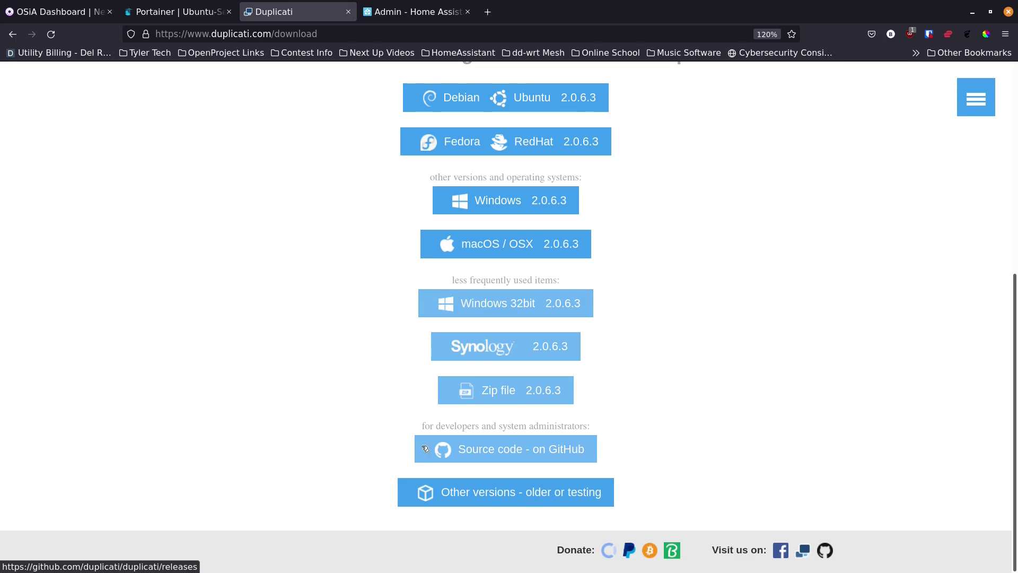
pyautogui.scroll(2, 331, 328)
pyautogui.scroll(-2, 331, 327)
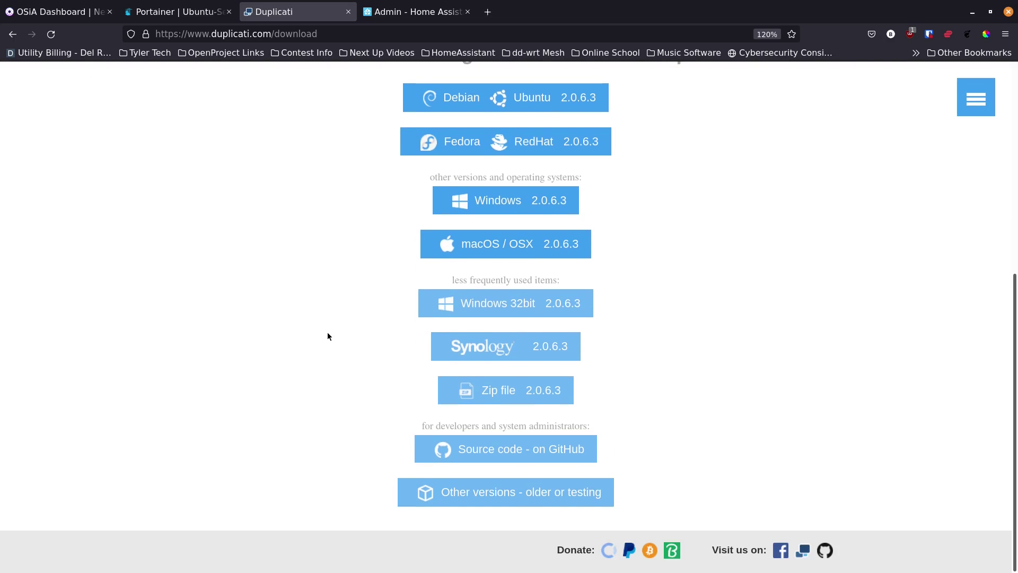
pyautogui.scroll(2, 327, 340)
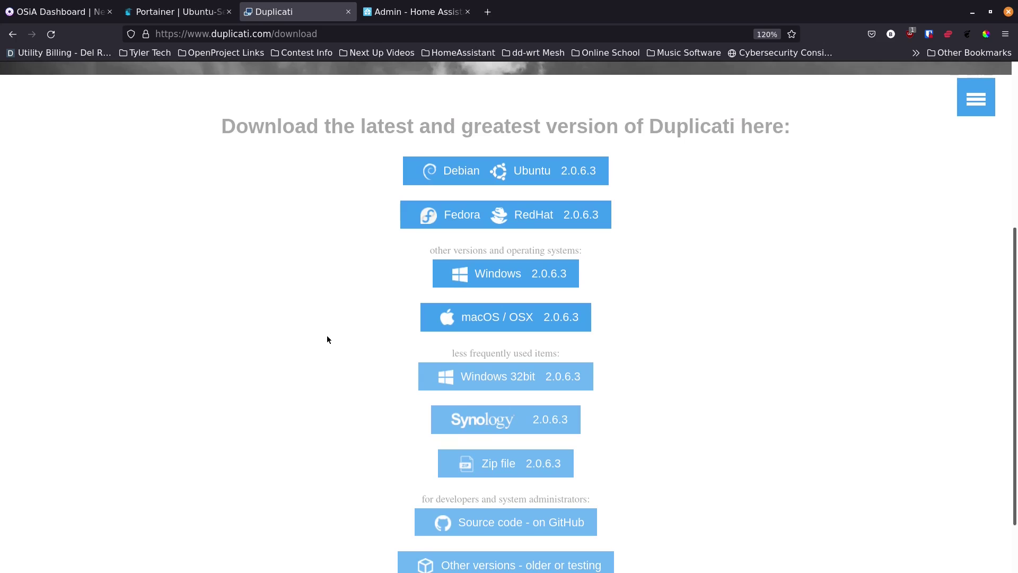
pyautogui.scroll(7, 329, 338)
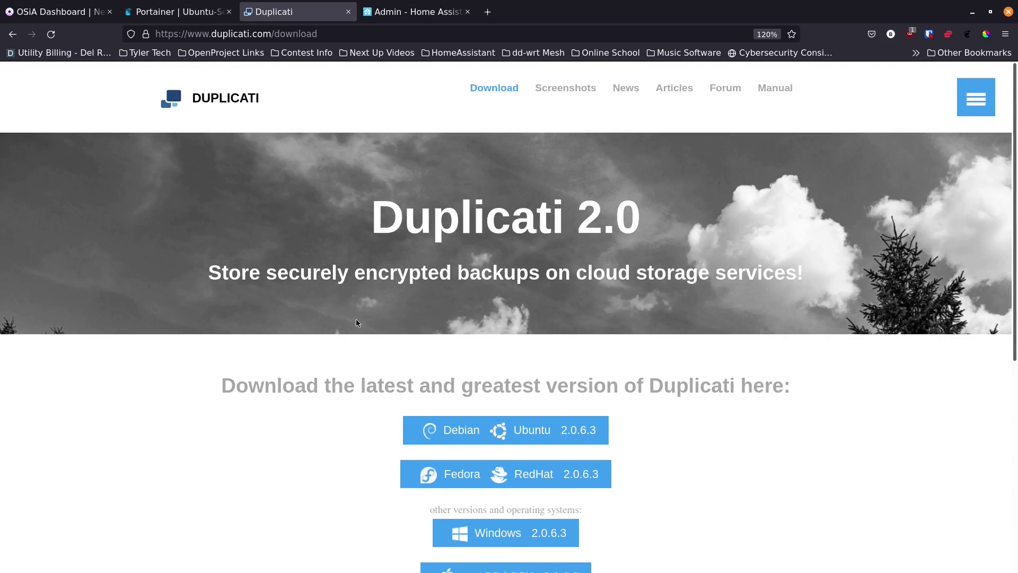
pyautogui.scroll(-2, 356, 318)
pyautogui.scroll(2, 354, 325)
# Step: Browse the Screenshots, News and Forum pages, closing each forum tab to return to Articles
pyautogui.click(576, 90)
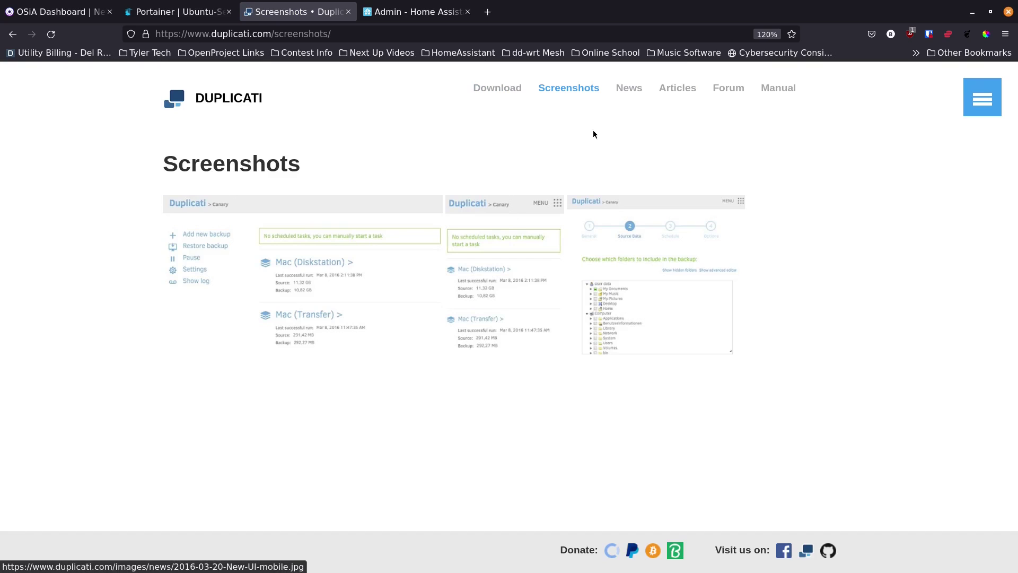
pyautogui.click(628, 90)
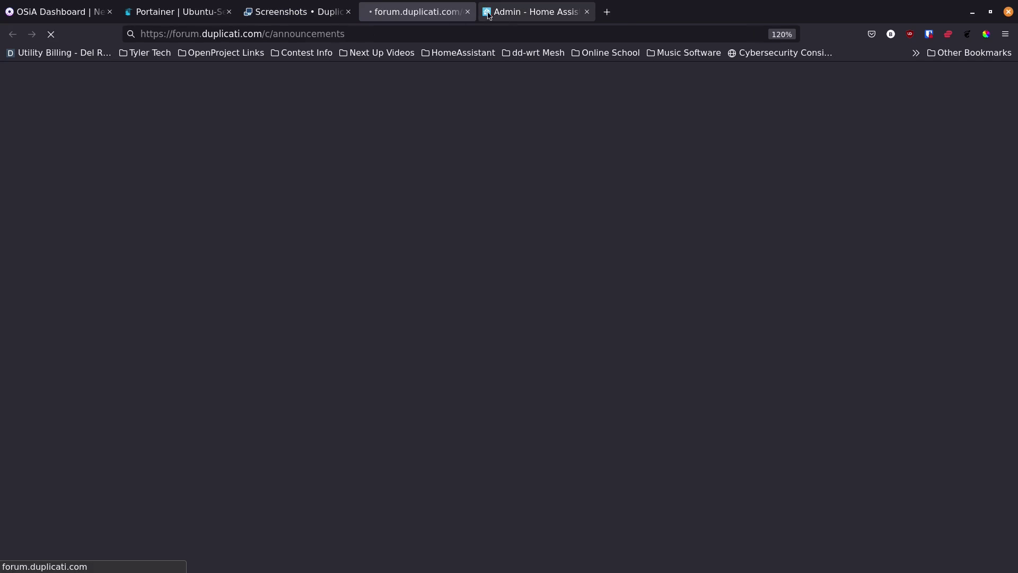
pyautogui.click(467, 11)
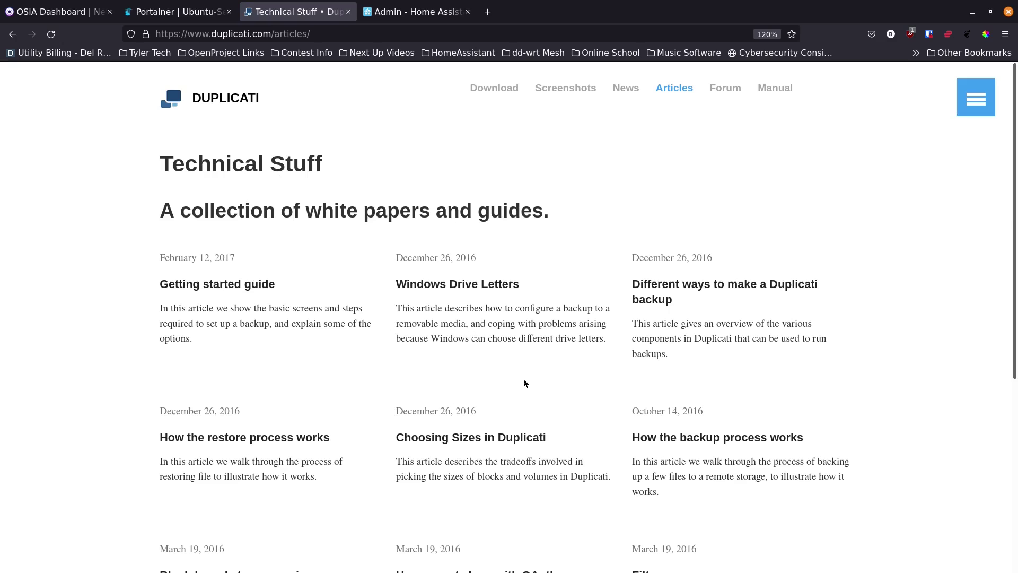
pyautogui.click(725, 88)
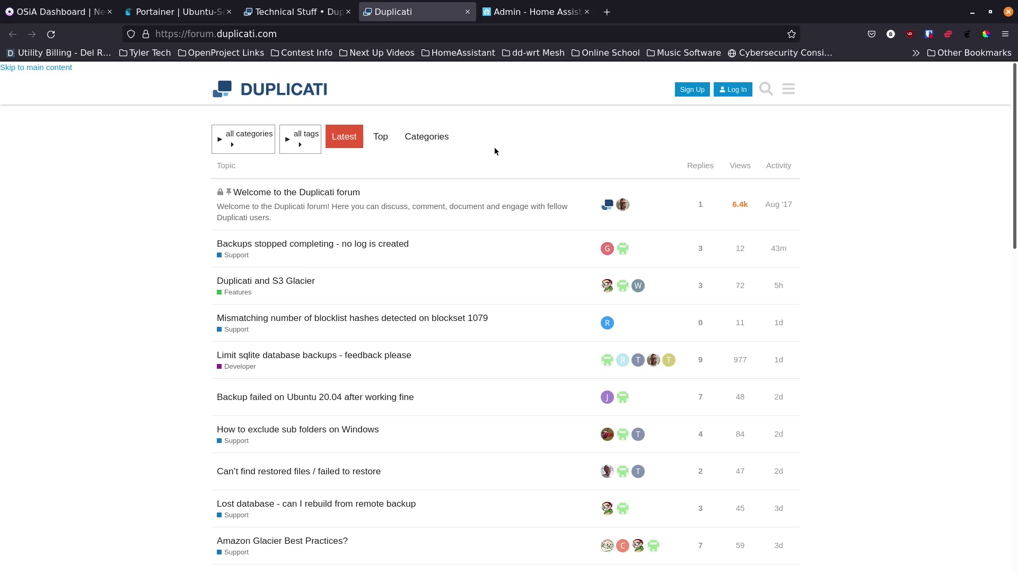
pyautogui.click(467, 12)
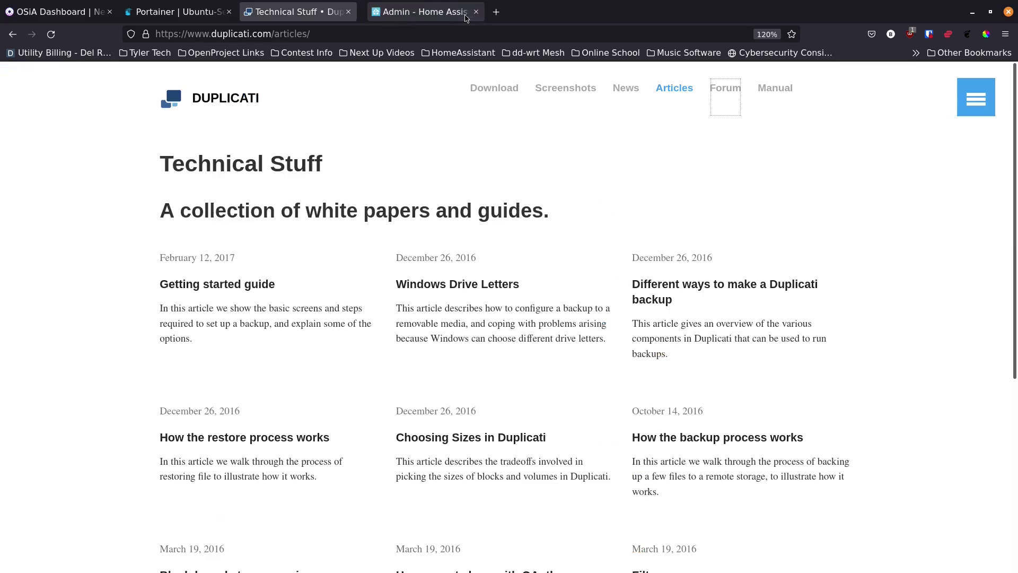
# Step: Open the Duplicati User's Manual, expand its Manual section, then close the manual tab
pyautogui.click(775, 88)
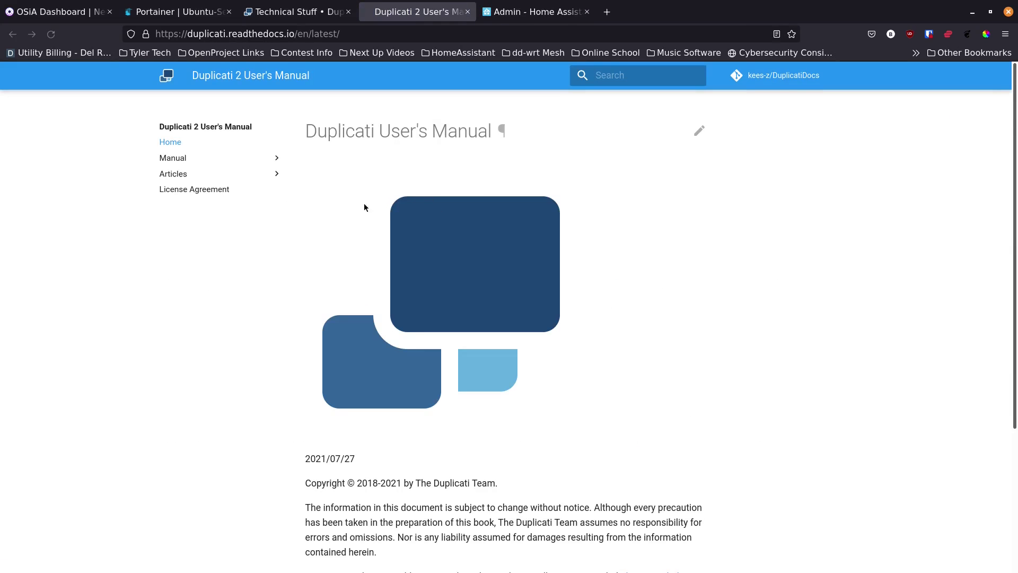
pyautogui.click(180, 160)
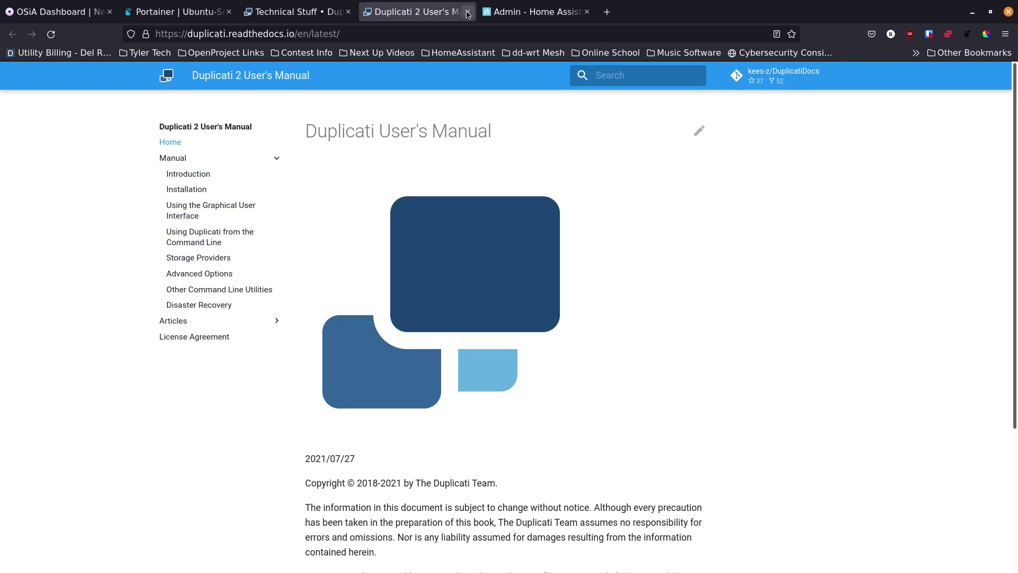
pyautogui.click(468, 13)
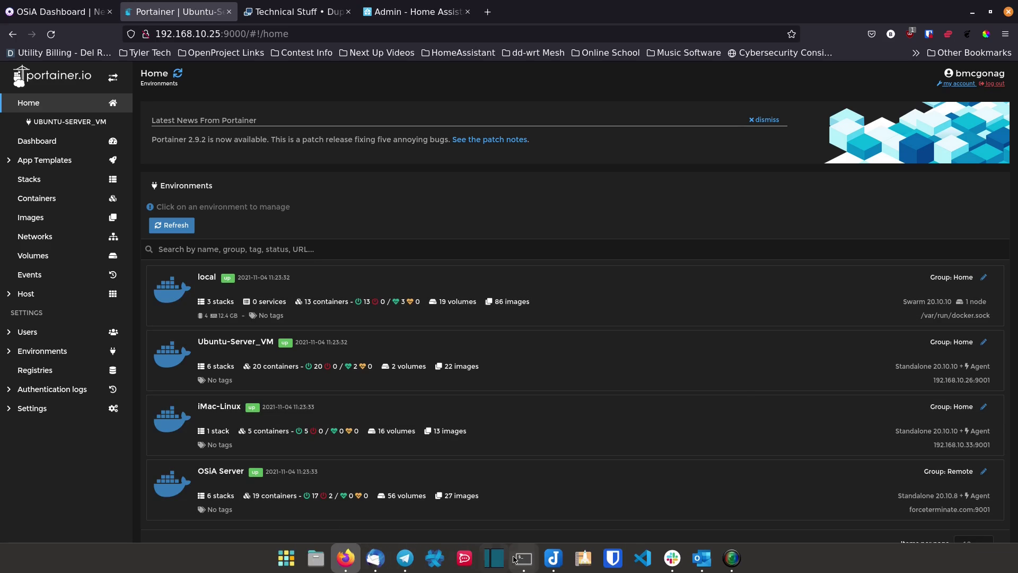
# Step: Open a maximized Terminal and change into the docker folder
pyautogui.click(522, 565)
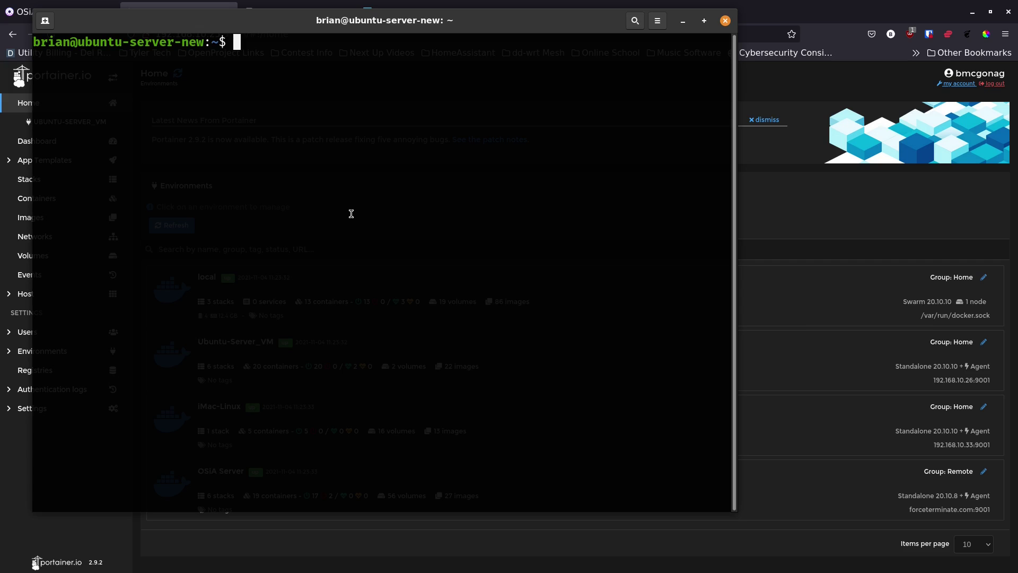
pyautogui.moveTo(450, 19); pyautogui.dragTo(487, 3)
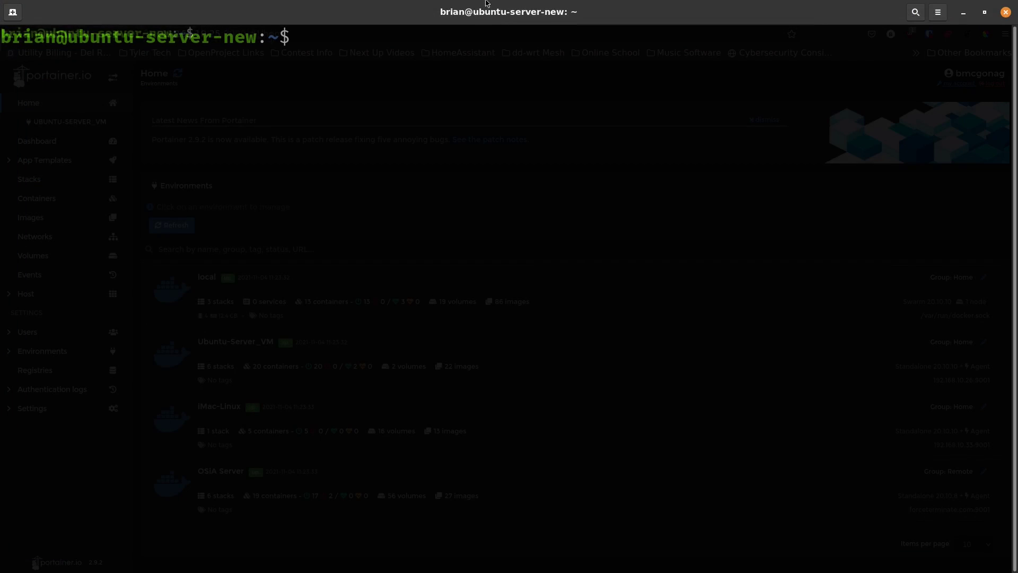
pyautogui.write('m')
pyautogui.press('BackSpace')
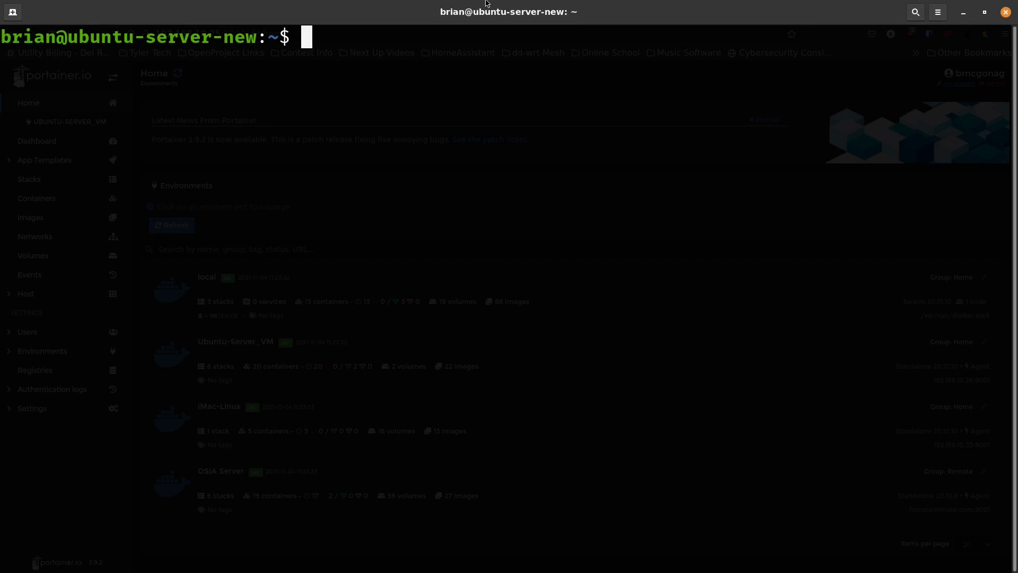
pyautogui.write('cd docker')
pyautogui.press('Return')
# Step: Create and enter a duplicati folder, then open a new docker-compose.yml in nano
pyautogui.write('mkdir di')
pyautogui.press('BackSpace')
pyautogui.write('uplicati')
pyautogui.press('Return')
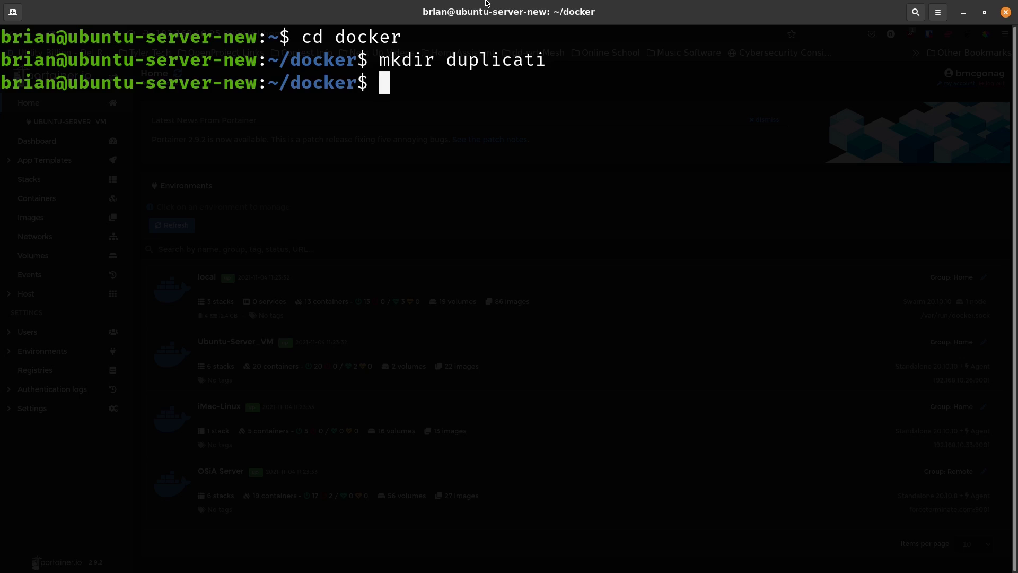
pyautogui.write('cd dupl')
pyautogui.press('Tab')
pyautogui.press('Return')
pyautogui.write('nan')
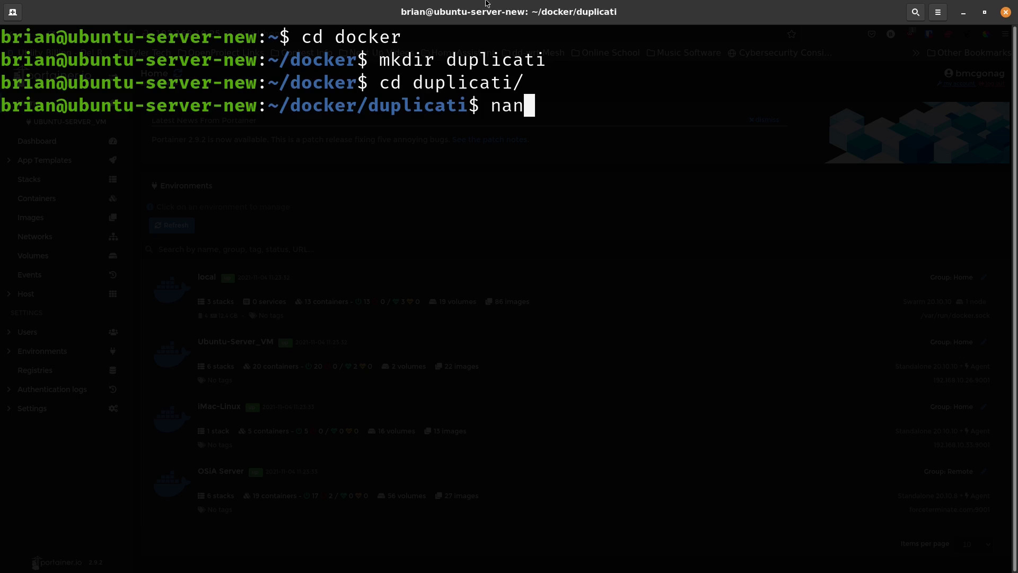
pyautogui.write('o docker-compose.yml')
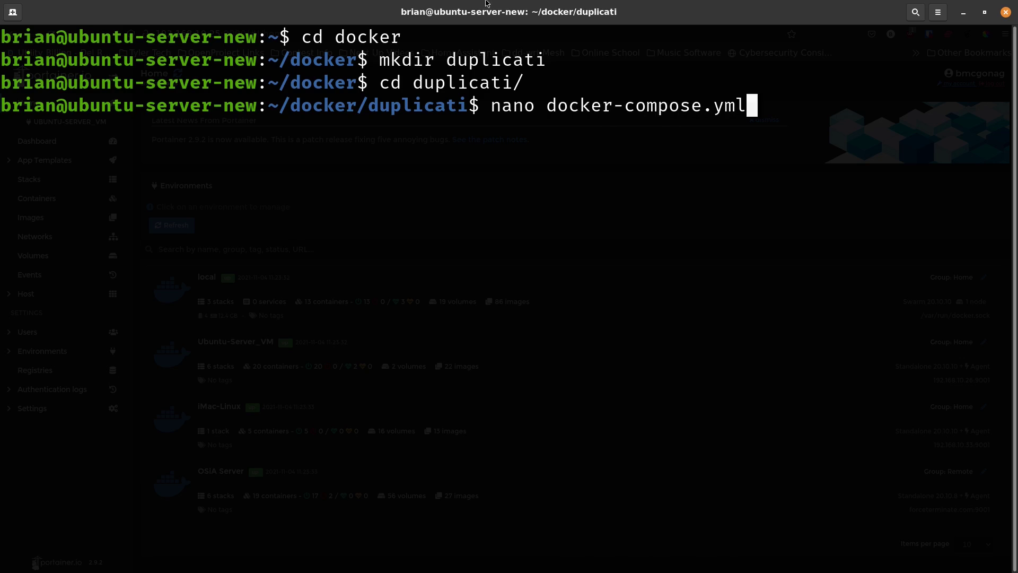
pyautogui.press('Return')
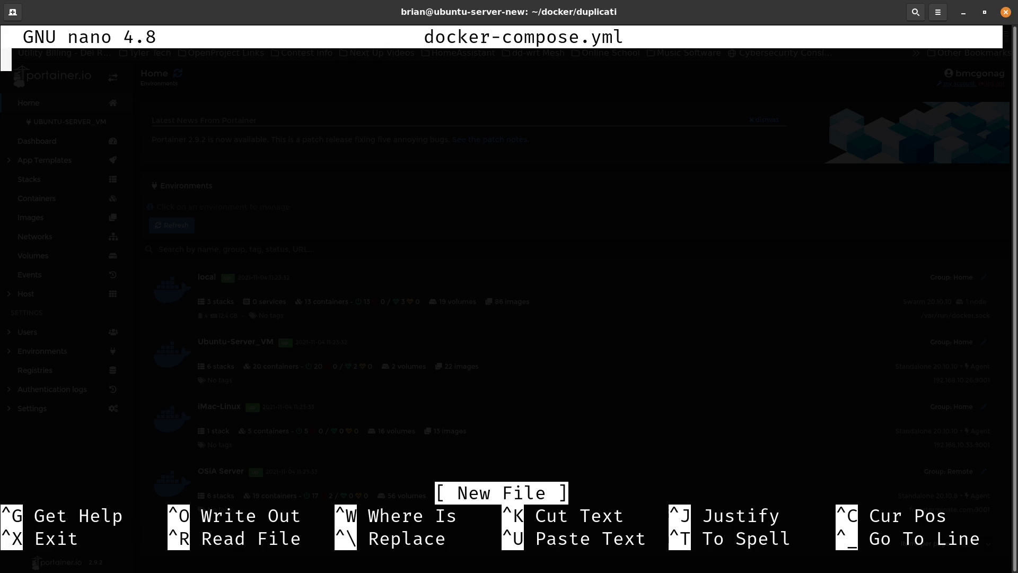
# Step: Paste the Duplicati compose configuration into docker-compose.yml
pyautogui.hotkey('ctrl', 'shift', 'v')
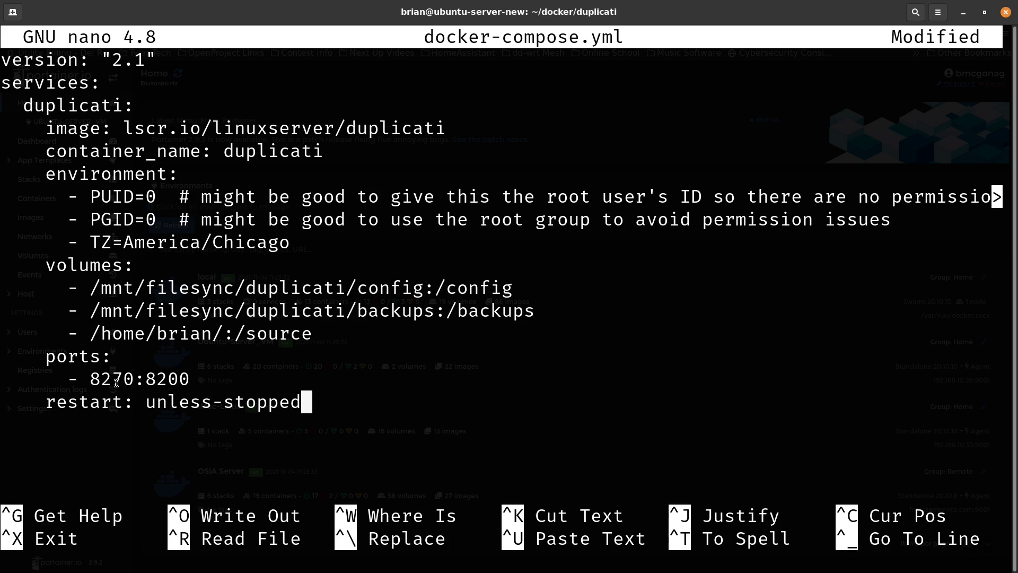
# Step: Highlight the port mapping: host port 8270 and container port 8200
pyautogui.moveTo(134, 378); pyautogui.dragTo(92, 376)
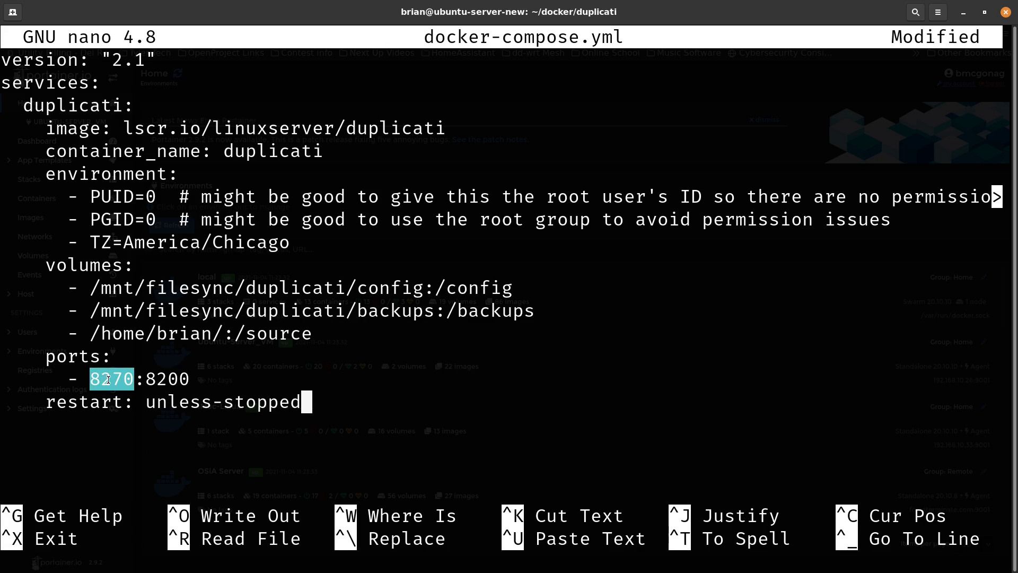
pyautogui.moveTo(204, 379); pyautogui.dragTo(151, 374)
pyautogui.click(249, 335)
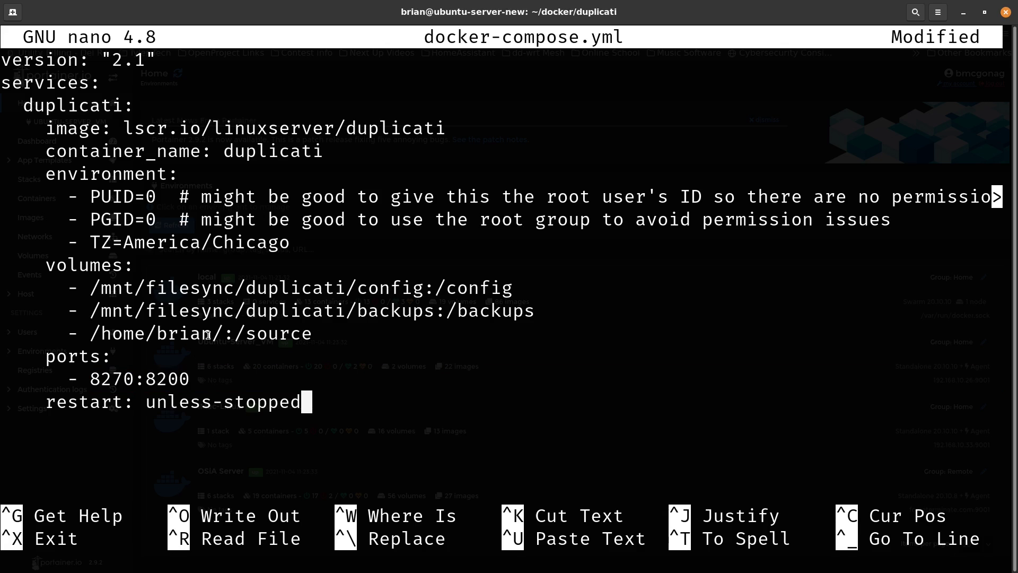
# Step: Highlight the home source, backups and config paths and the America/Chicago time zone
pyautogui.moveTo(89, 334); pyautogui.dragTo(222, 332)
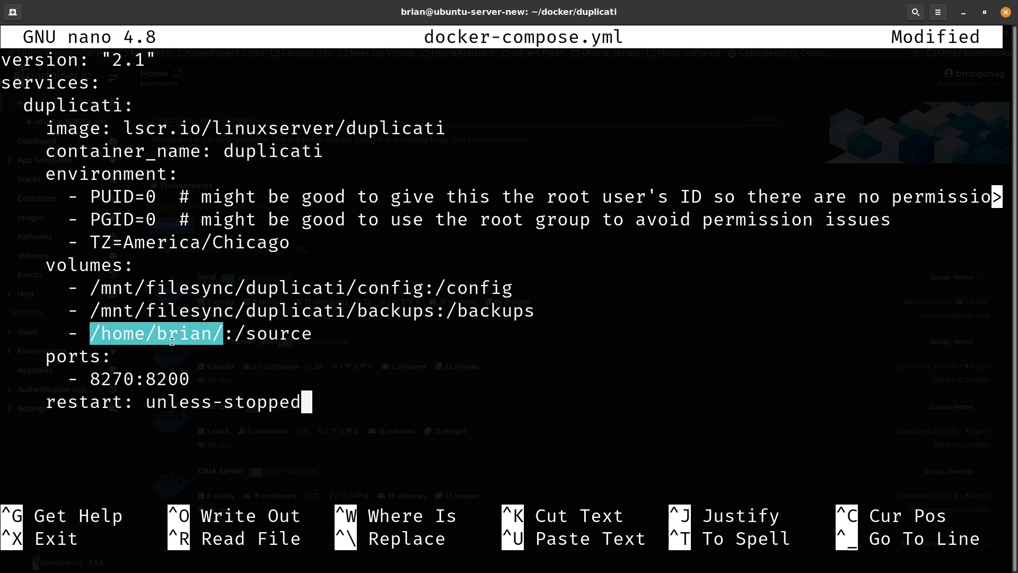
pyautogui.moveTo(88, 311); pyautogui.dragTo(436, 306)
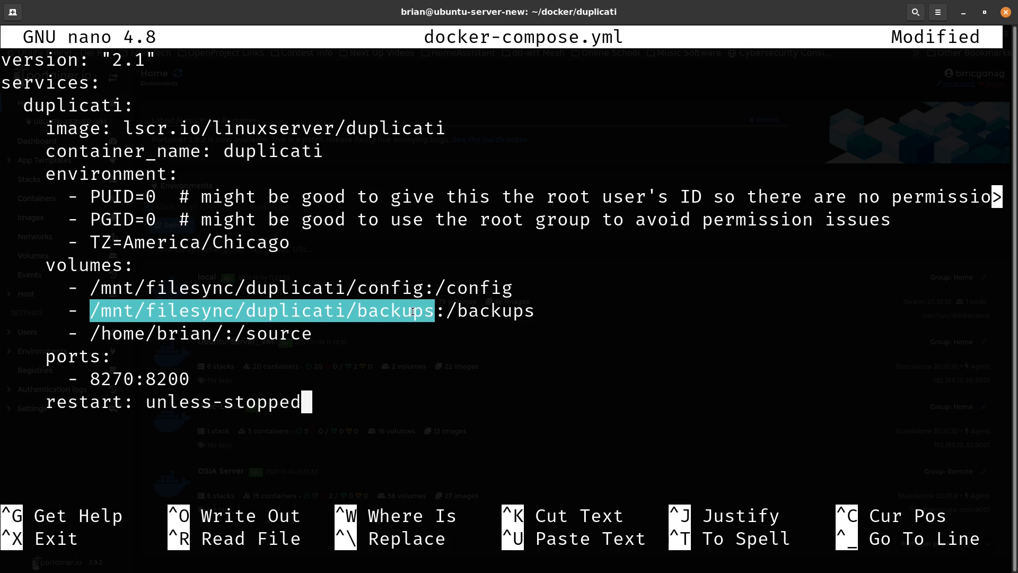
pyautogui.moveTo(90, 287); pyautogui.dragTo(422, 287)
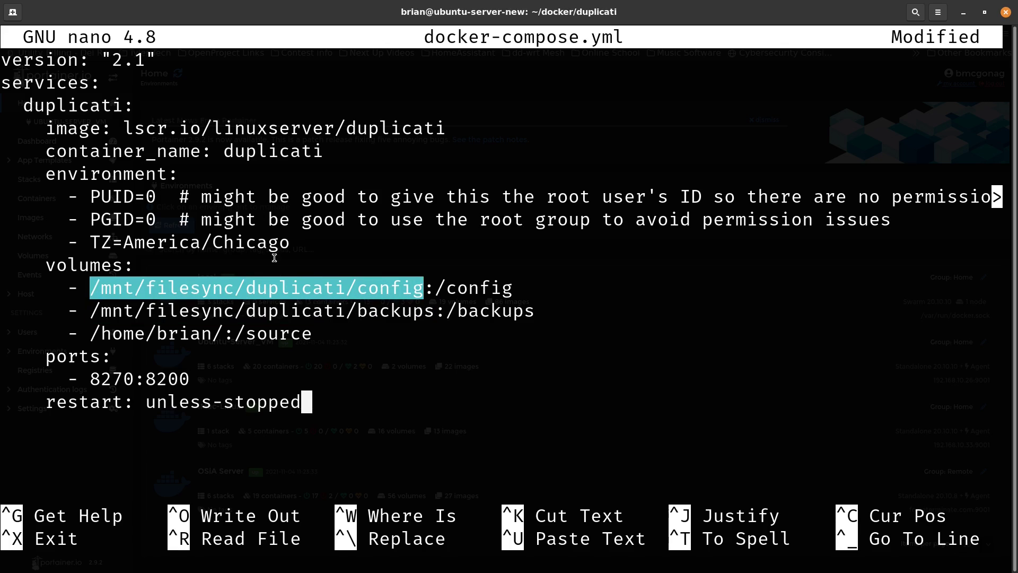
pyautogui.click(294, 249)
pyautogui.moveTo(294, 249); pyautogui.dragTo(125, 242)
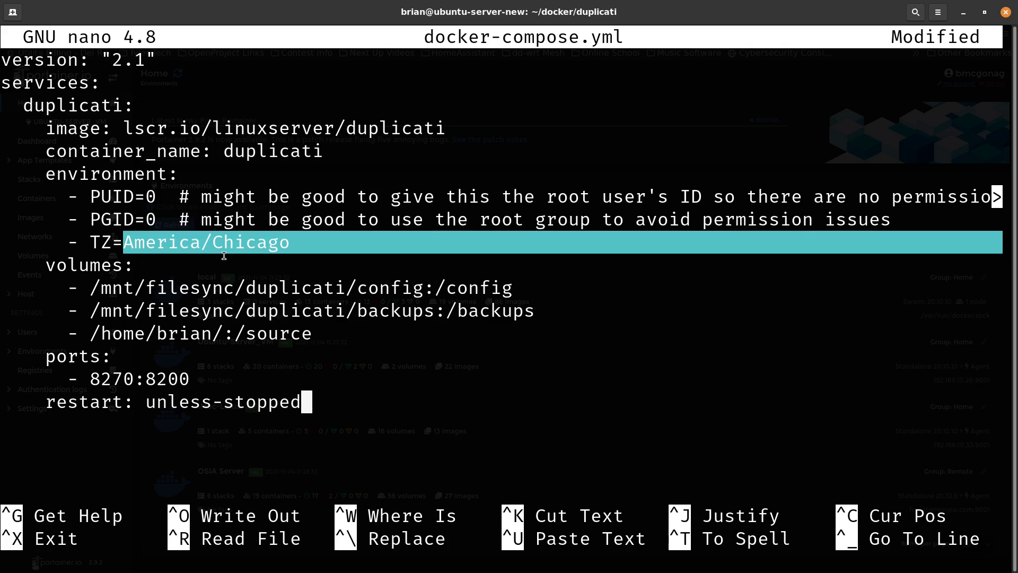
# Step: Re-highlight the config, backups and home-folder source paths, marking the home part of /source
pyautogui.moveTo(90, 286); pyautogui.dragTo(423, 294)
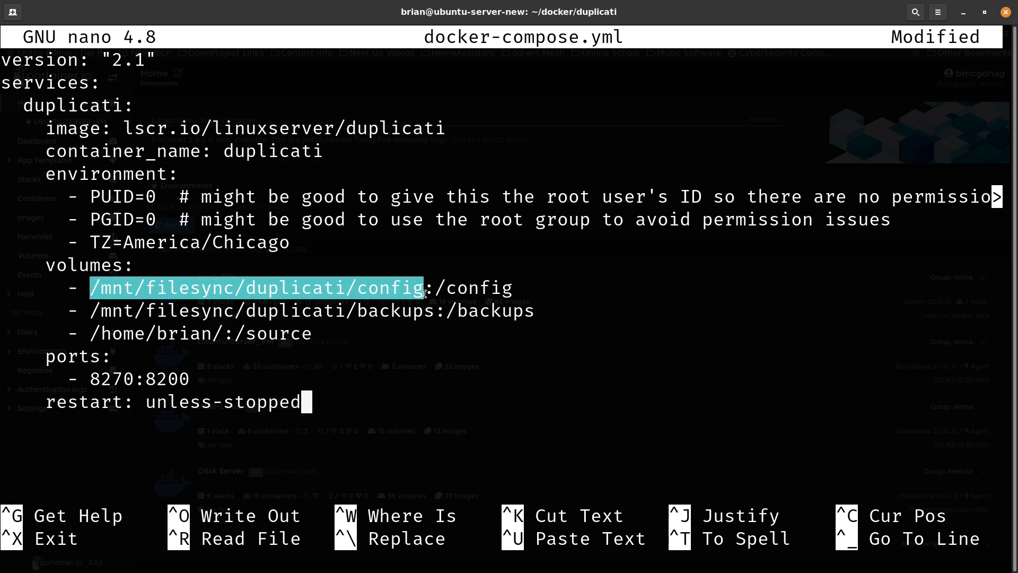
pyautogui.moveTo(91, 311); pyautogui.dragTo(434, 317)
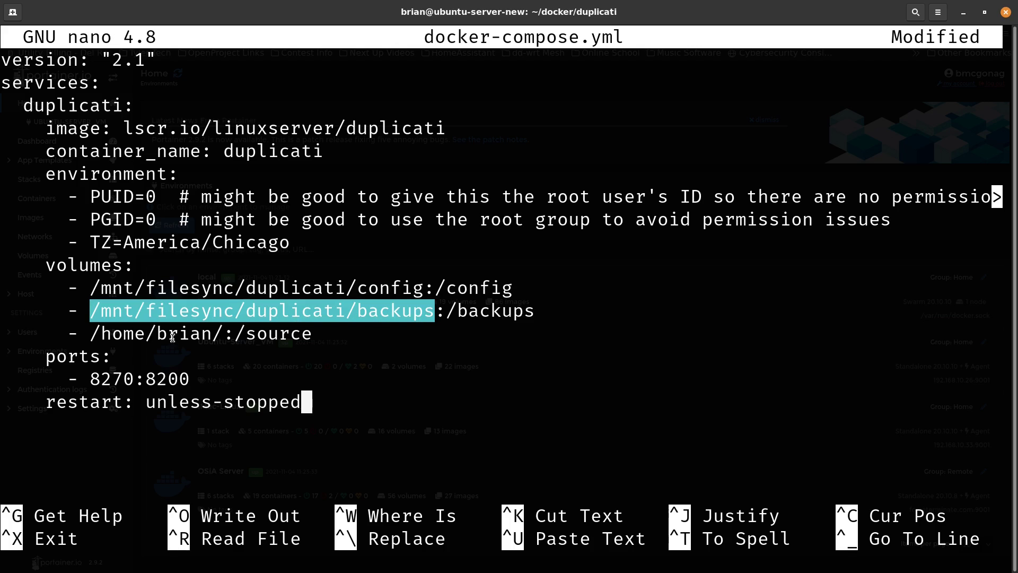
pyautogui.moveTo(91, 334); pyautogui.dragTo(223, 334)
pyautogui.click(334, 337)
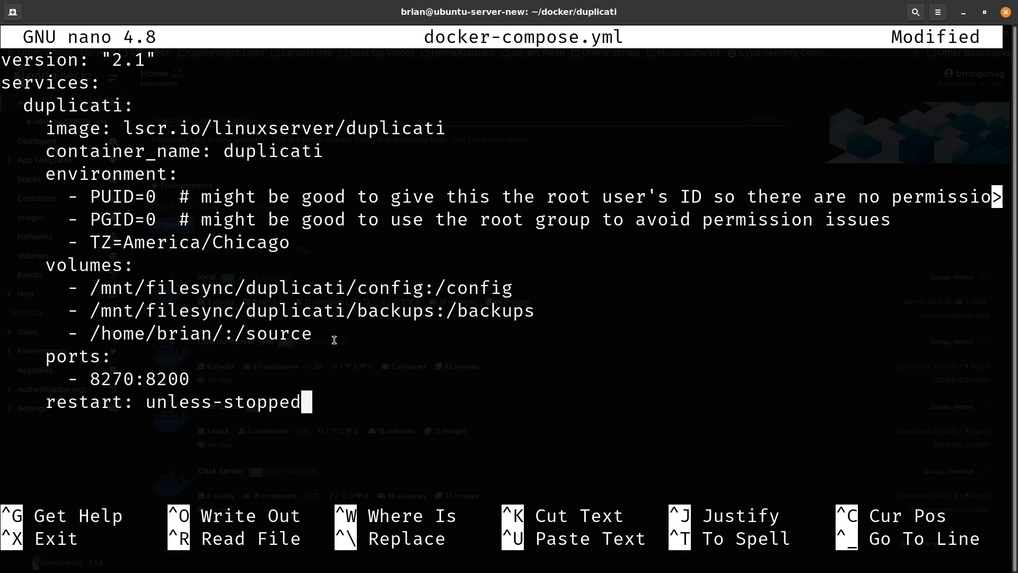
pyautogui.moveTo(95, 332); pyautogui.dragTo(222, 334)
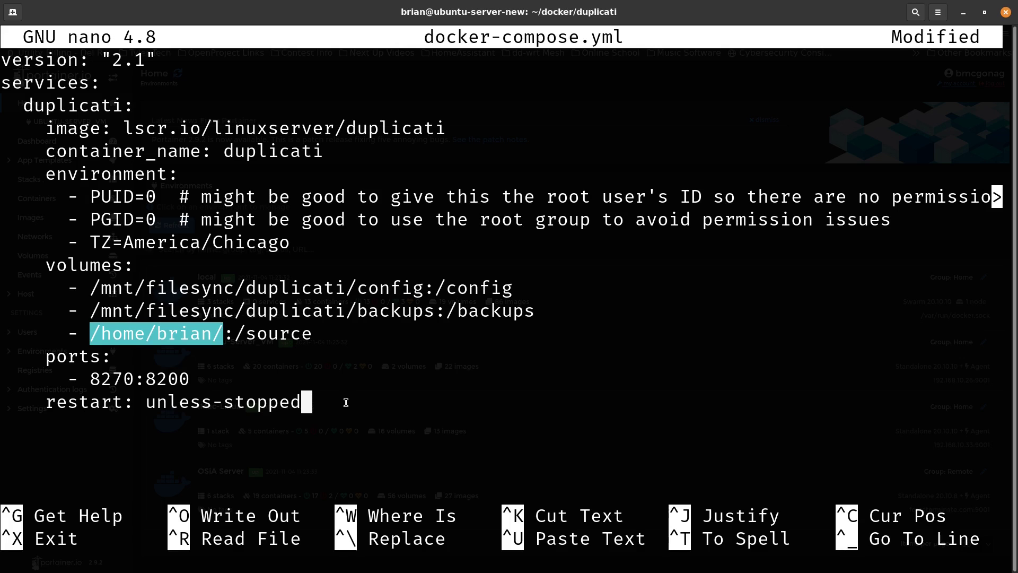
# Step: Save docker-compose.yml and exit nano
pyautogui.hotkey('ctrl', 'o')
pyautogui.press('Return')
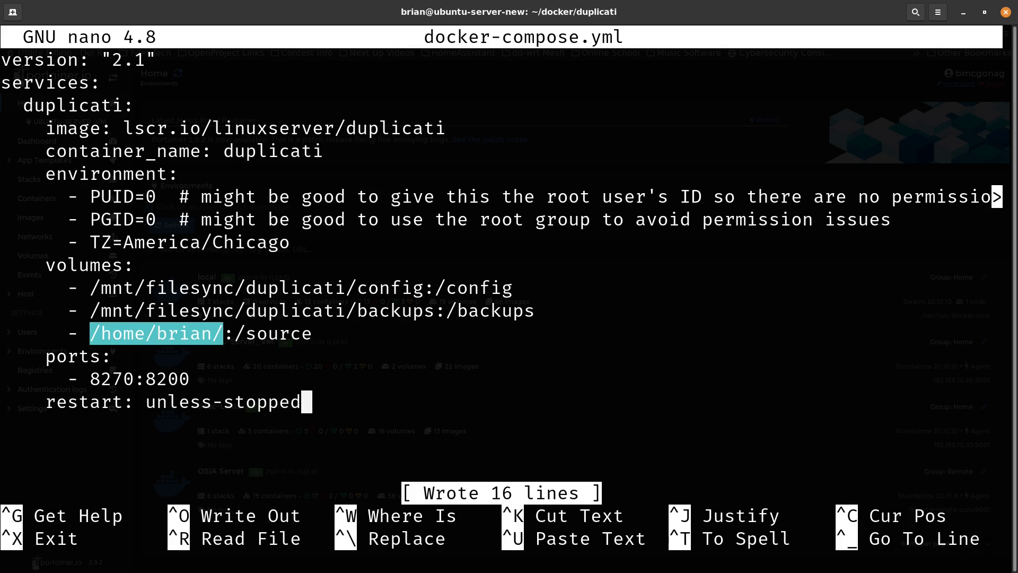
pyautogui.hotkey('ctrl', 'x')
# Step: Type and erase 'docker-compose up -d', then switch to Portainer in Firefox
pyautogui.write('docker-')
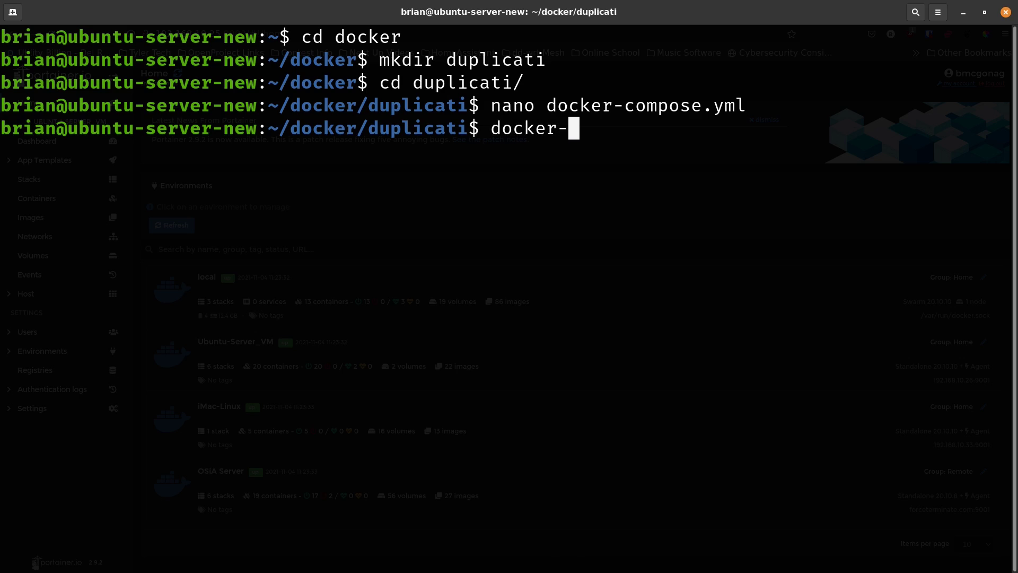
pyautogui.write('compose up -d')
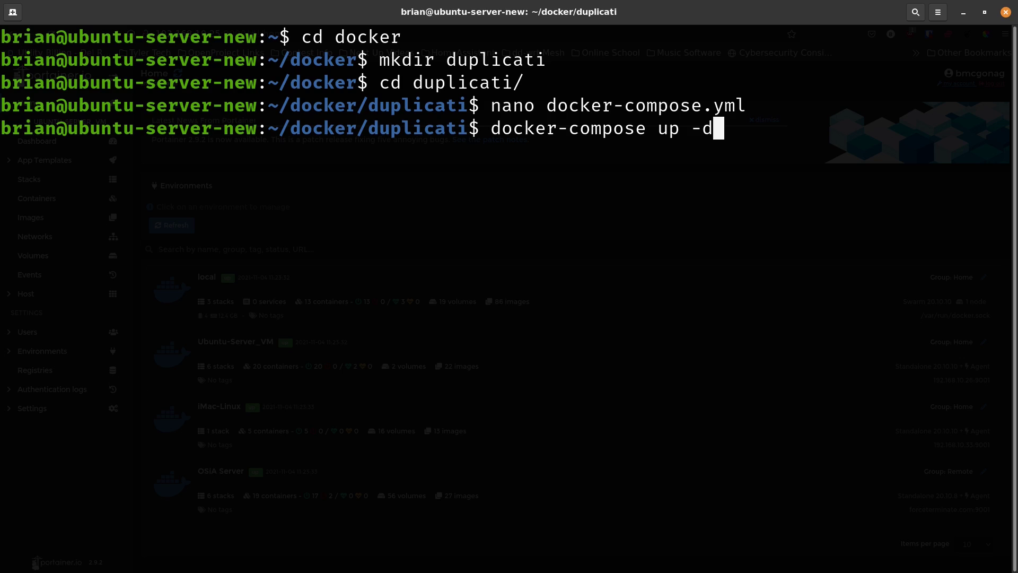
pyautogui.press('BackSpace')
pyautogui.press('BackSpace')
pyautogui.press('BackSpace')
pyautogui.press('BackSpace')
pyautogui.press('BackSpace')
pyautogui.press('BackSpace')
pyautogui.press('BackSpace')
pyautogui.press('BackSpace')
pyautogui.press('BackSpace')
pyautogui.press('BackSpace')
pyautogui.press('BackSpace')
pyautogui.press('BackSpace')
pyautogui.press('BackSpace')
pyautogui.press('BackSpace')
pyautogui.press('BackSpace')
pyautogui.press('BackSpace')
pyautogui.press('BackSpace')
pyautogui.press('BackSpace')
pyautogui.press('BackSpace')
pyautogui.press('BackSpace')
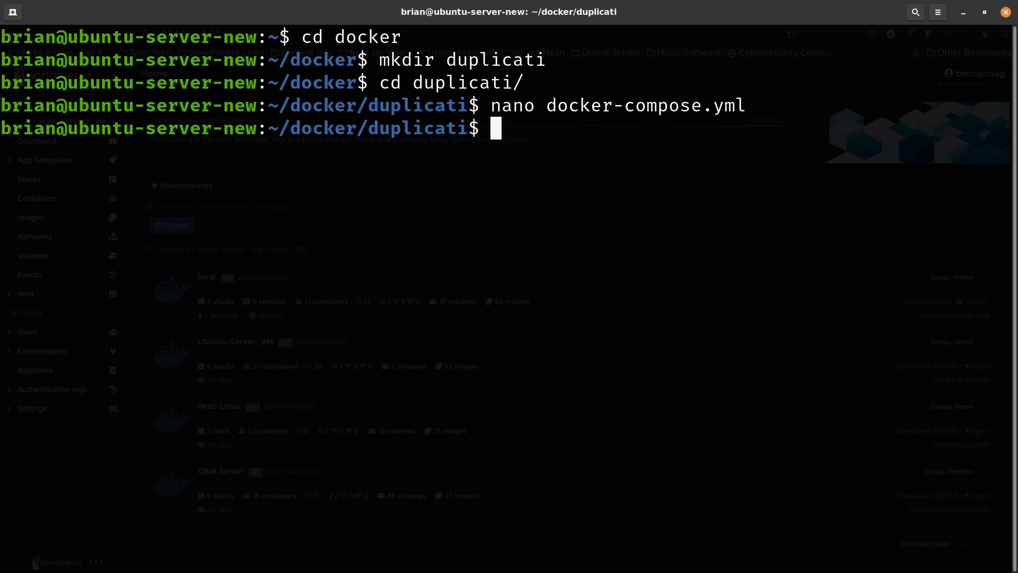
pyautogui.click(346, 557)
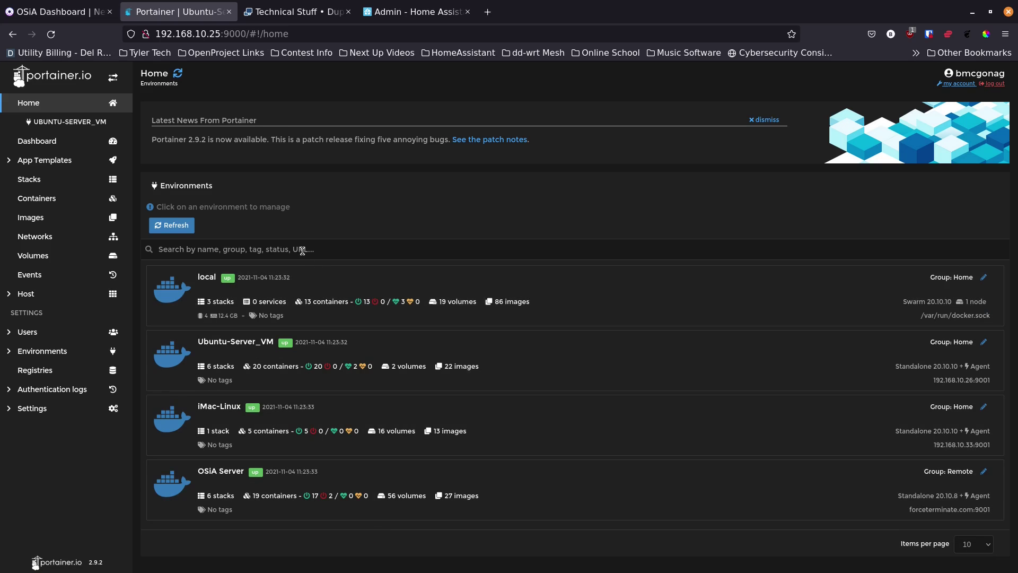
# Step: Zoom in on Portainer and open the Ubuntu-Server_VM environment
pyautogui.hotkey('ctrl', '+')
pyautogui.hotkey('ctrl', '+')
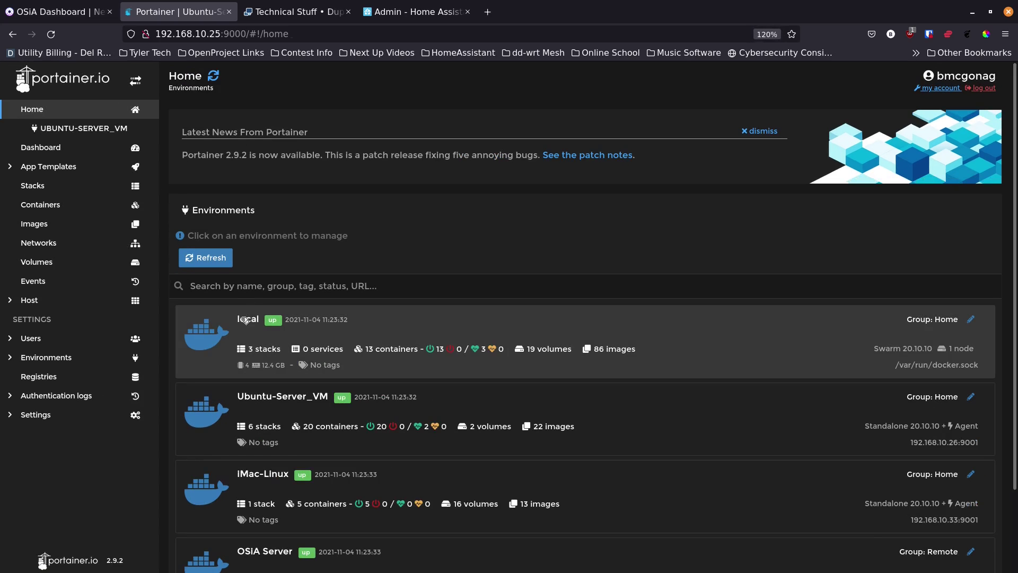
pyautogui.scroll(-1, 238, 324)
pyautogui.scroll(-2, 237, 324)
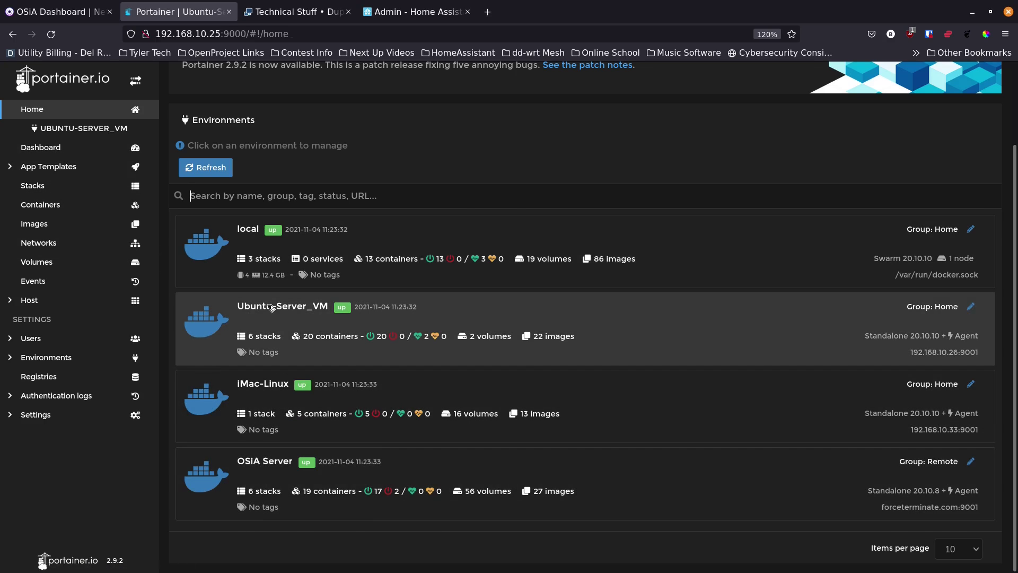
pyautogui.click(269, 308)
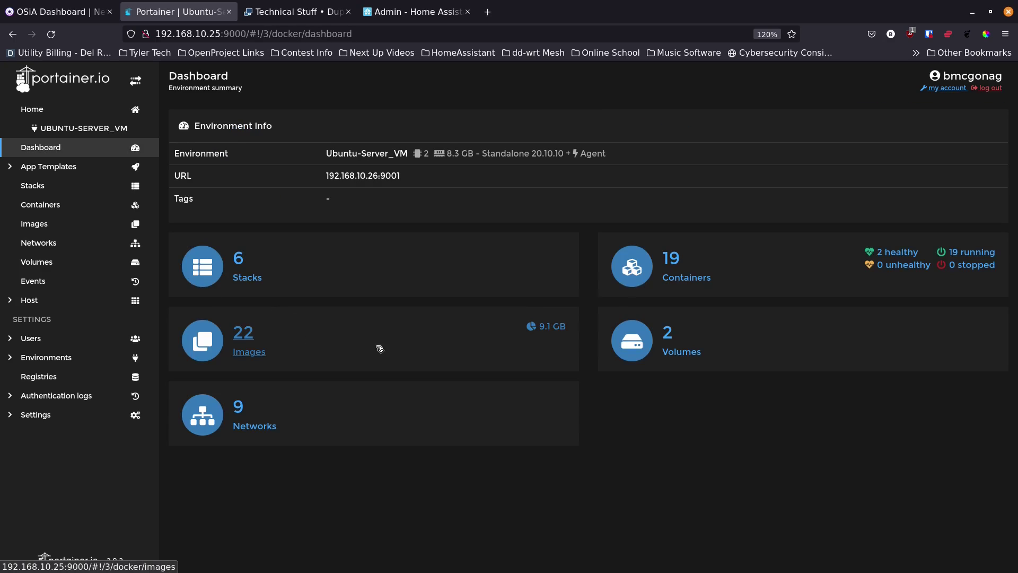
# Step: Add a new stack named duplicati and paste the compose file into its web editor
pyautogui.click(61, 186)
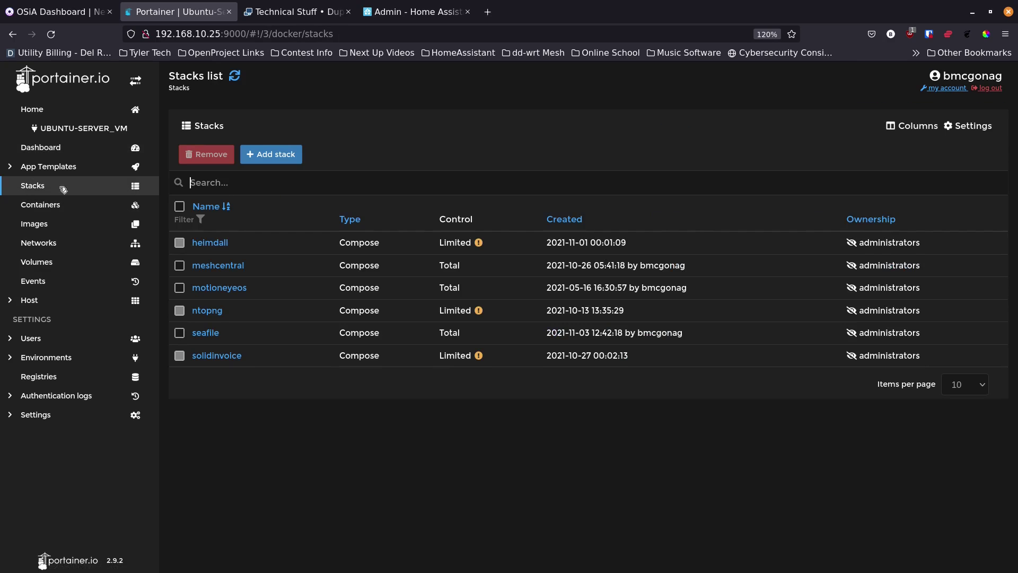
pyautogui.click(283, 156)
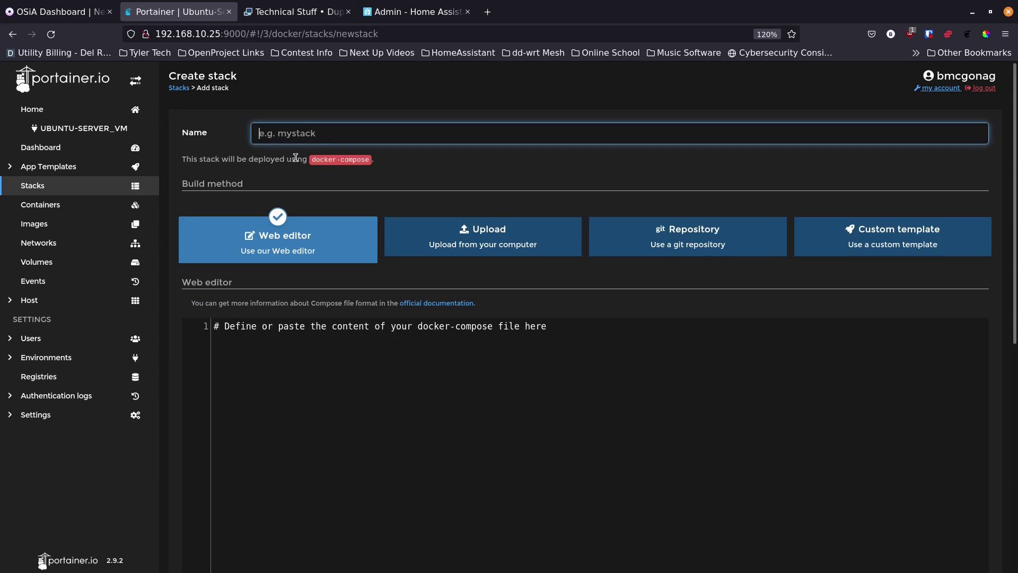
pyautogui.write('duplicati')
pyautogui.click(262, 332)
pyautogui.hotkey('ctrl', 'v')
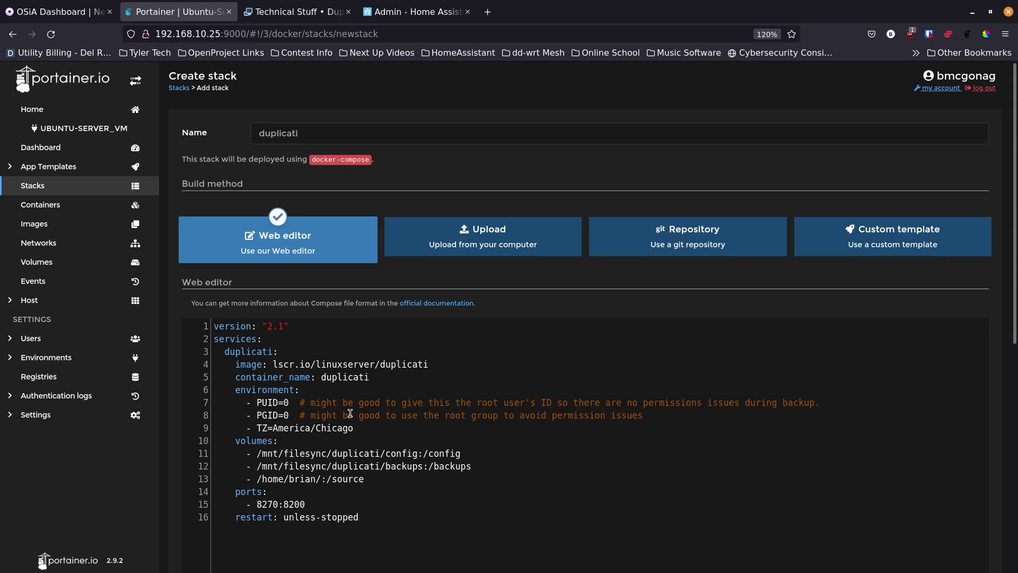
# Step: Enlarge the page and scroll through the pasted 16-line compose definition
pyautogui.hotkey('ctrl', '+')
pyautogui.hotkey('ctrl', '+')
pyautogui.scroll(-5, 226, 369)
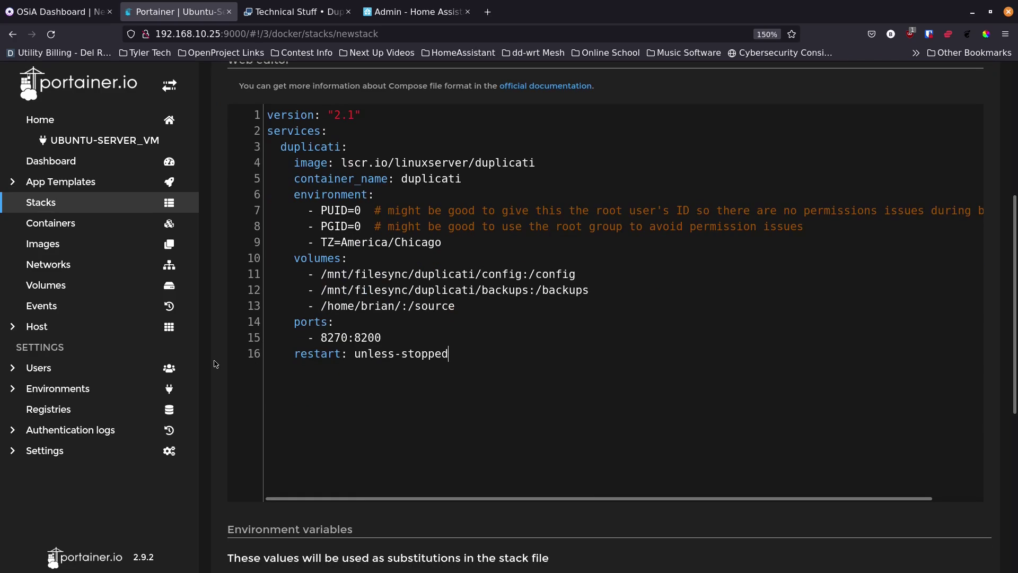
pyautogui.scroll(2, 215, 364)
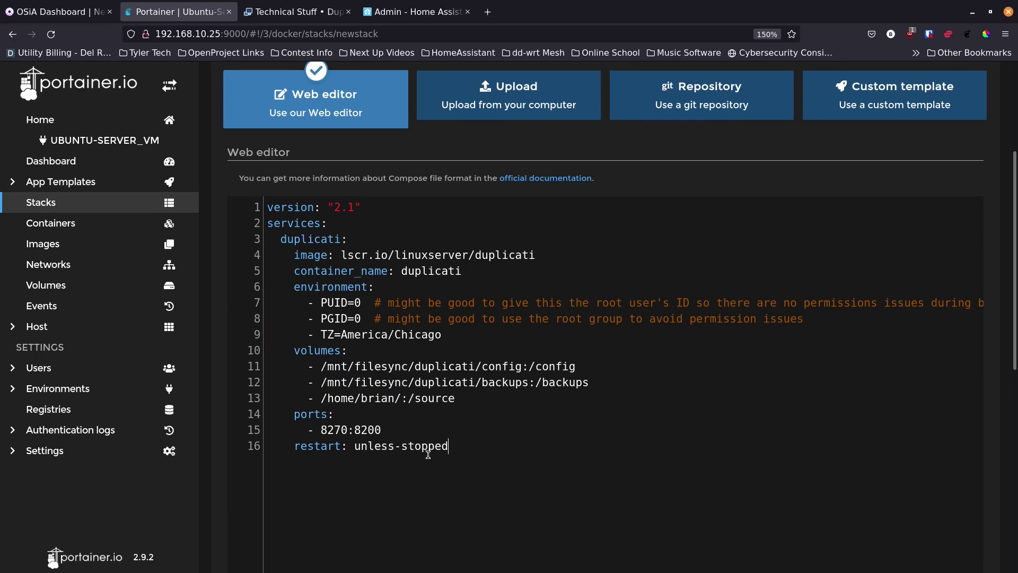
pyautogui.scroll(1, 461, 468)
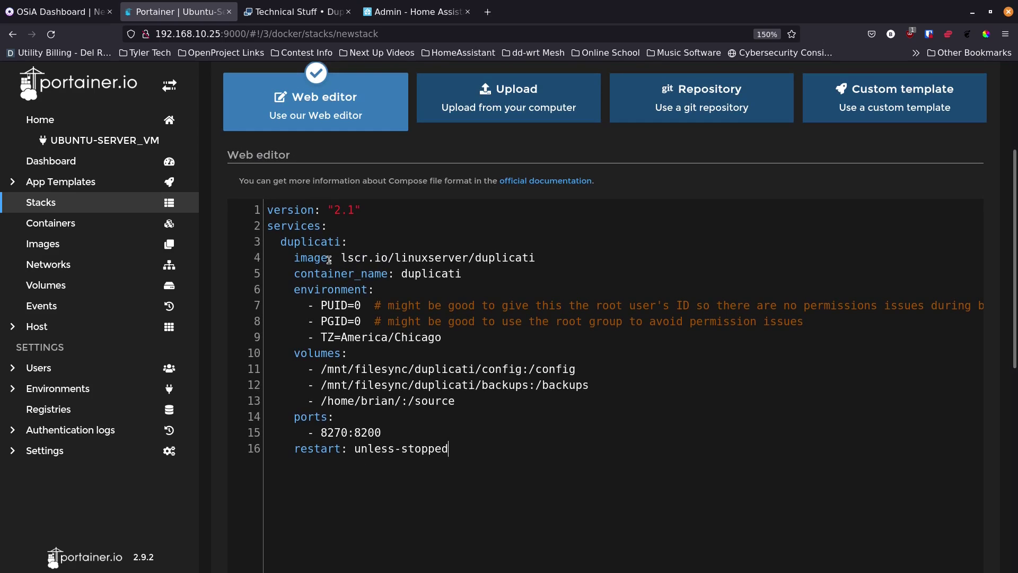
pyautogui.scroll(3, 222, 340)
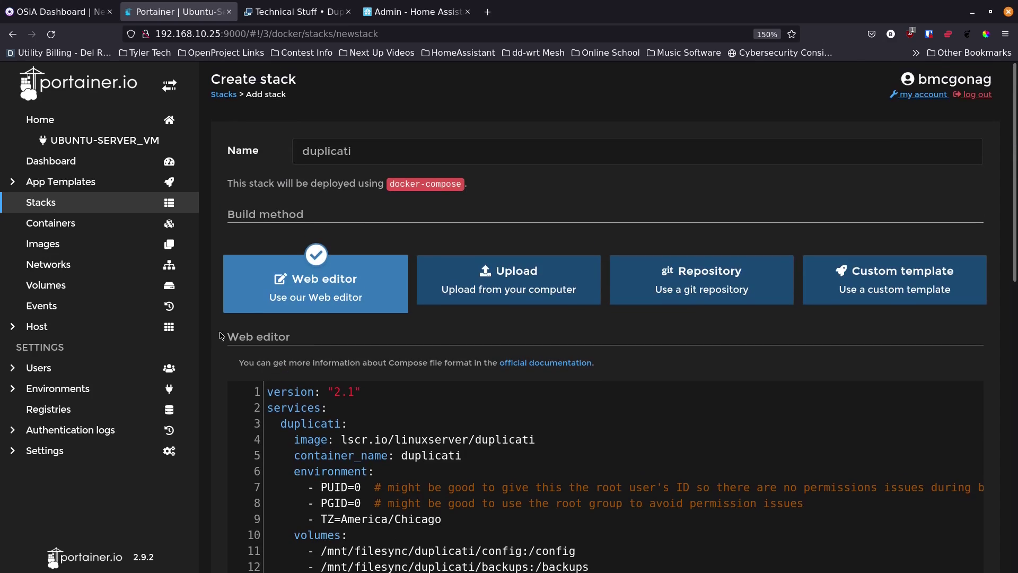
pyautogui.scroll(-3, 227, 371)
pyautogui.scroll(-1, 227, 371)
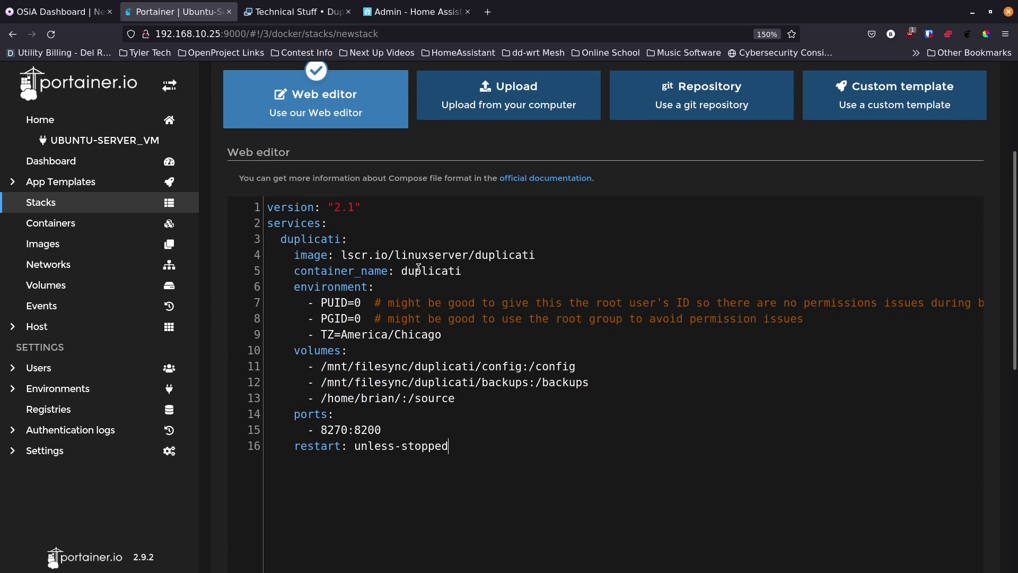
pyautogui.scroll(-10, 208, 440)
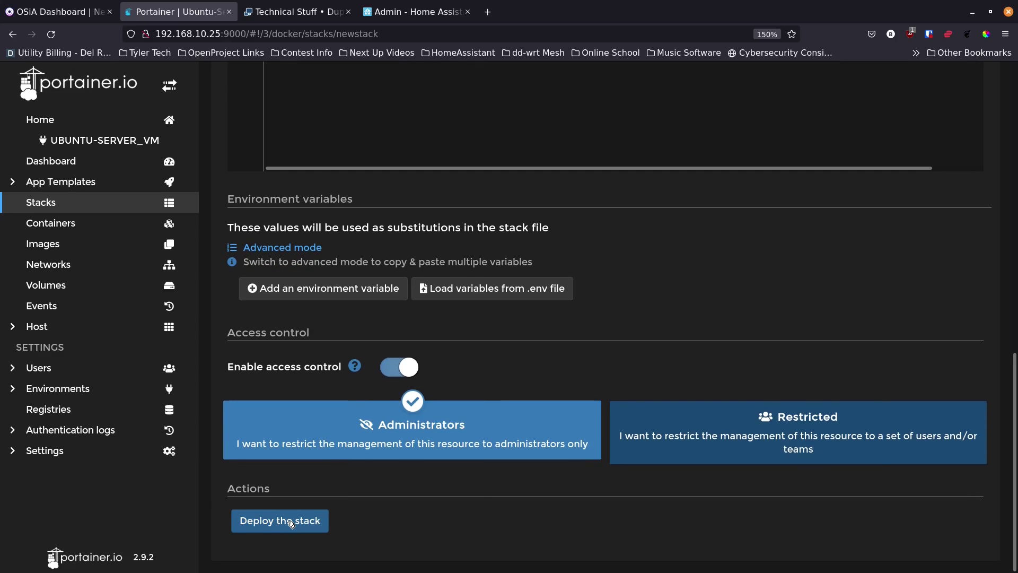
# Step: Confirm the stack name duplicati and deploy the stack
pyautogui.scroll(11, 365, 179)
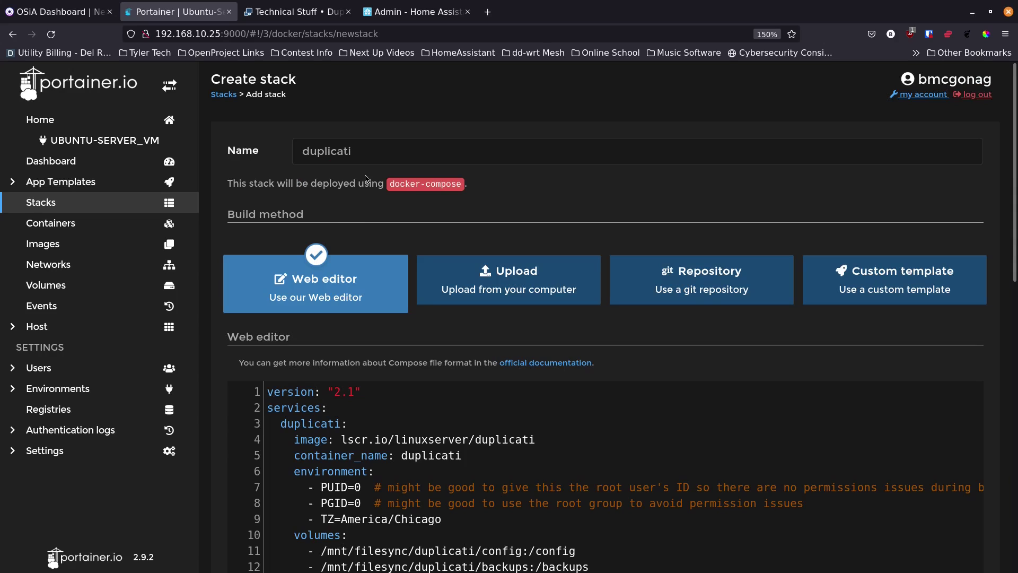
pyautogui.click(377, 149)
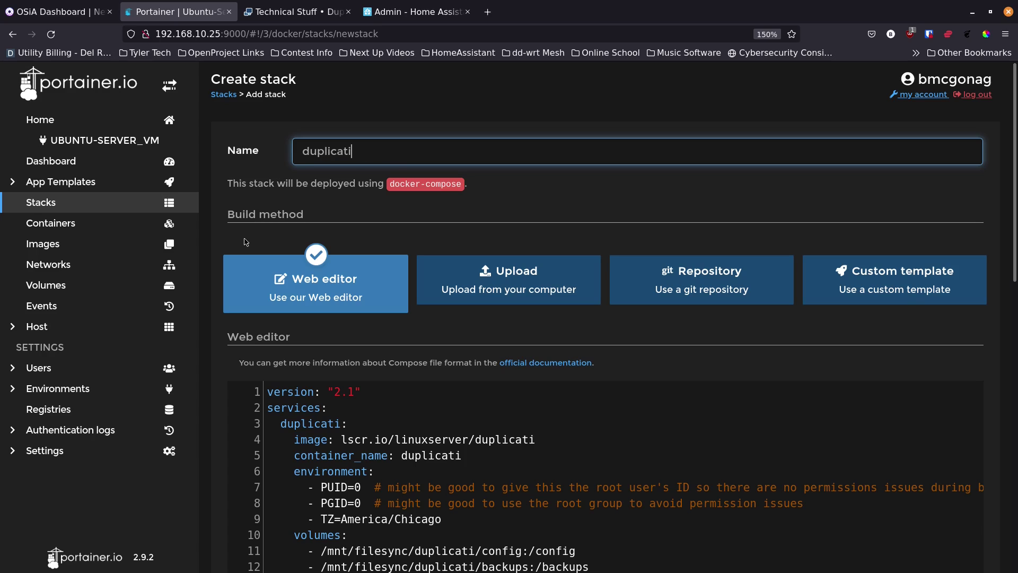
pyautogui.scroll(-5, 209, 332)
pyautogui.scroll(-6, 209, 333)
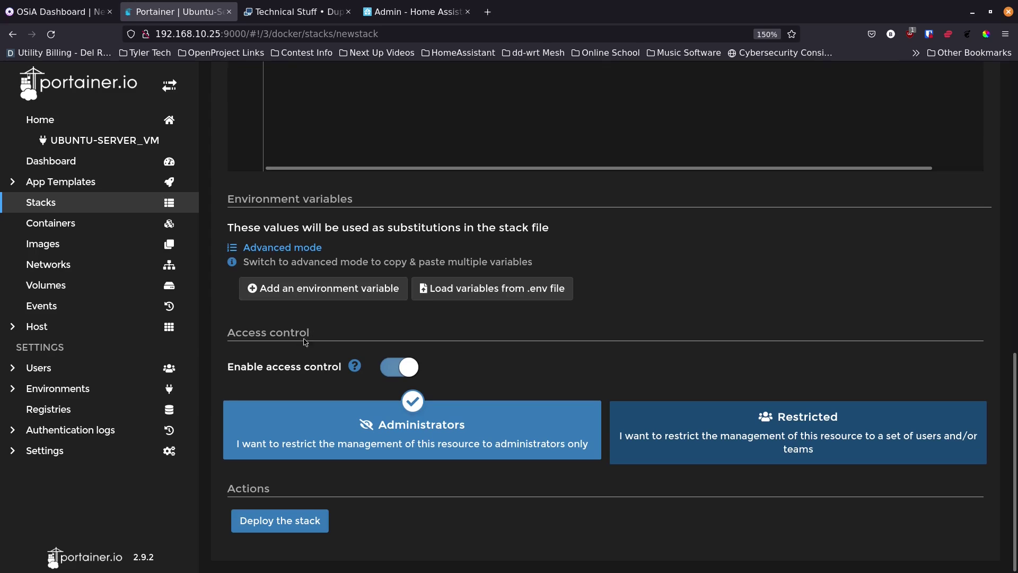
pyautogui.click(285, 525)
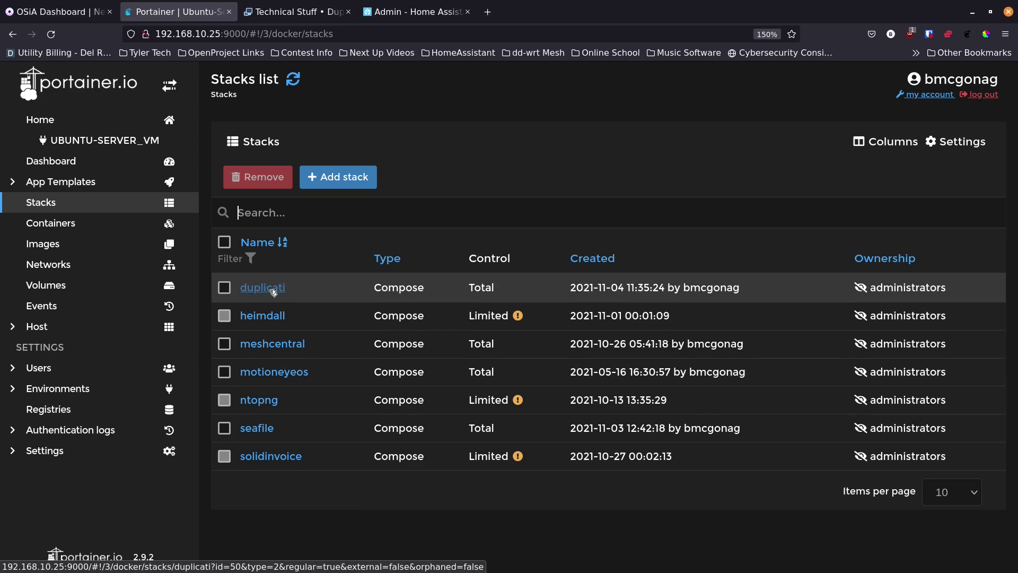
# Step: Check the duplicati container's logs show services started, then bring Terminal back up
pyautogui.click(70, 224)
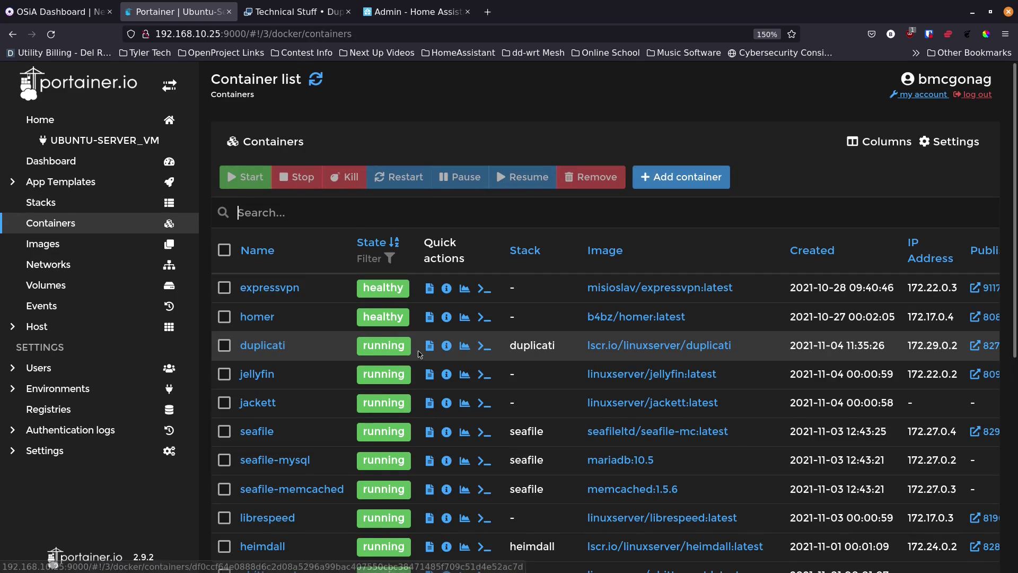
pyautogui.click(430, 345)
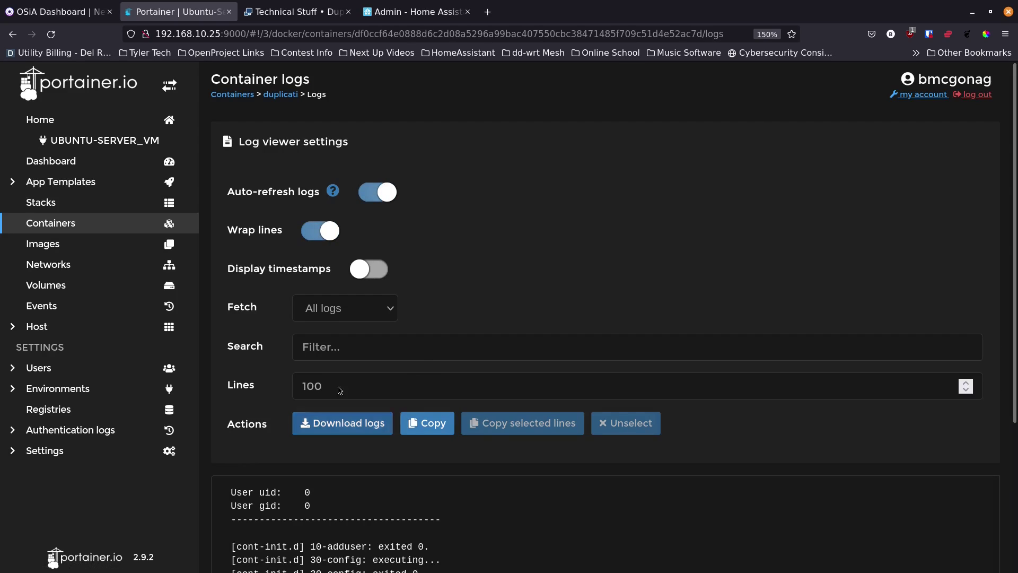
pyautogui.scroll(-5, 205, 362)
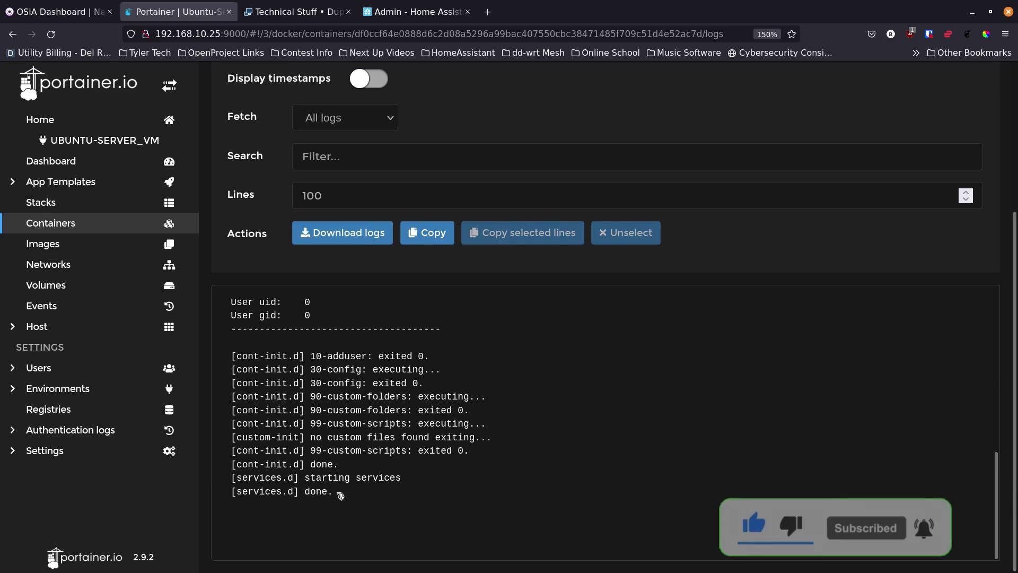
pyautogui.moveTo(344, 570)
pyautogui.click(521, 558)
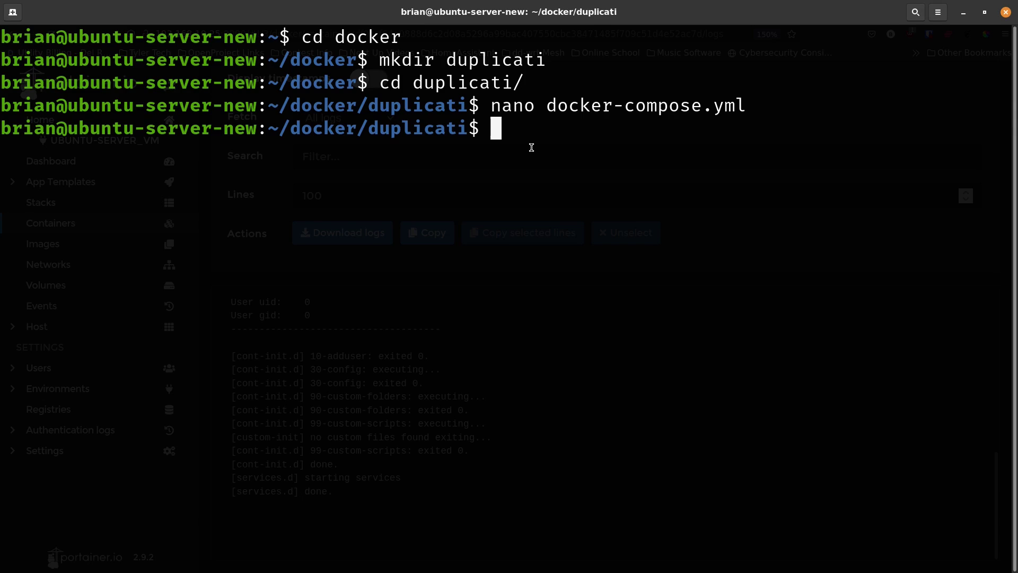
# Step: Follow the duplicati container logs to '[services.d] done.', then stop and clear the terminal
pyautogui.write('docke')
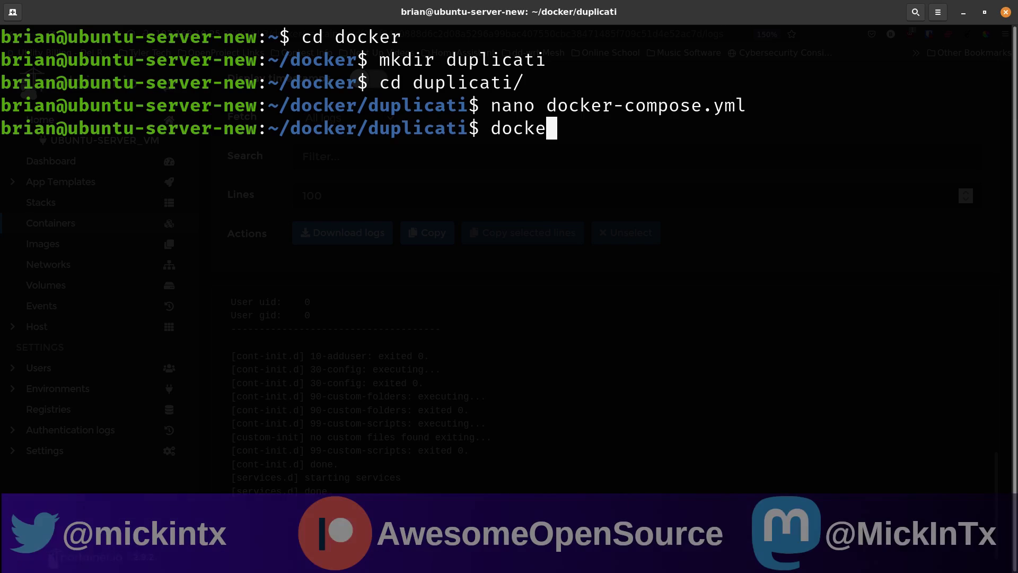
pyautogui.write('r-compose logs')
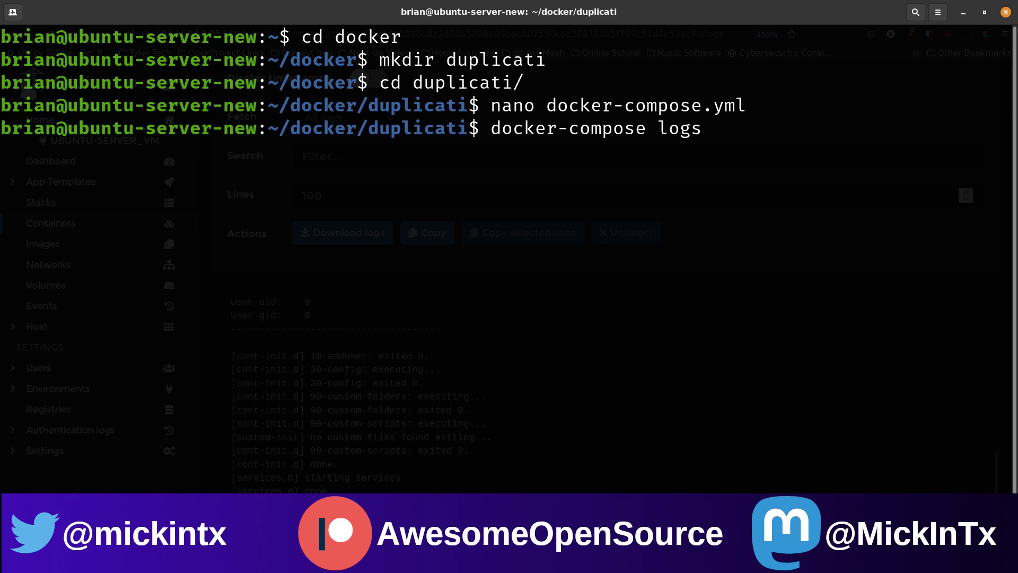
pyautogui.write(' -f')
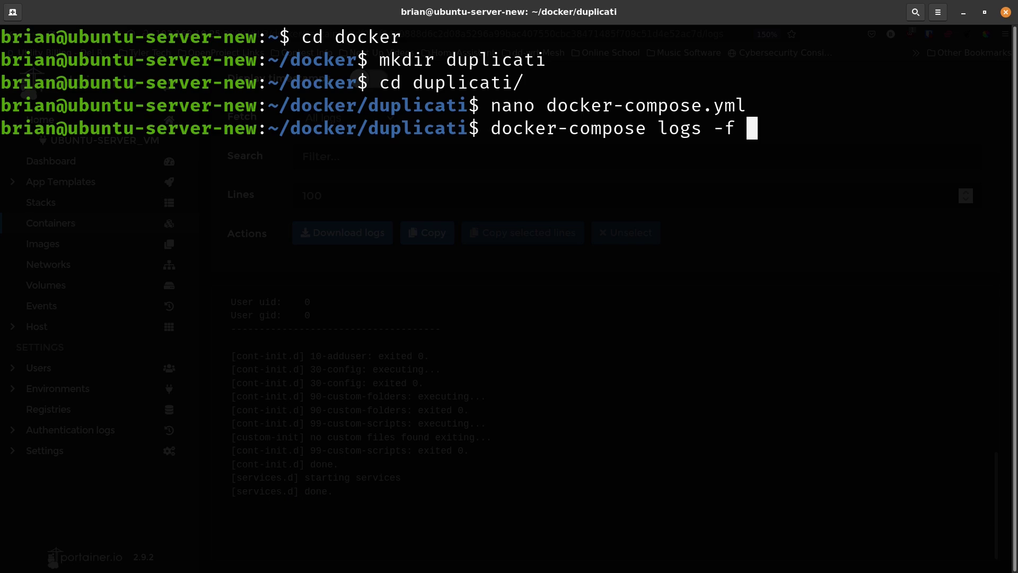
pyautogui.write(' dup')
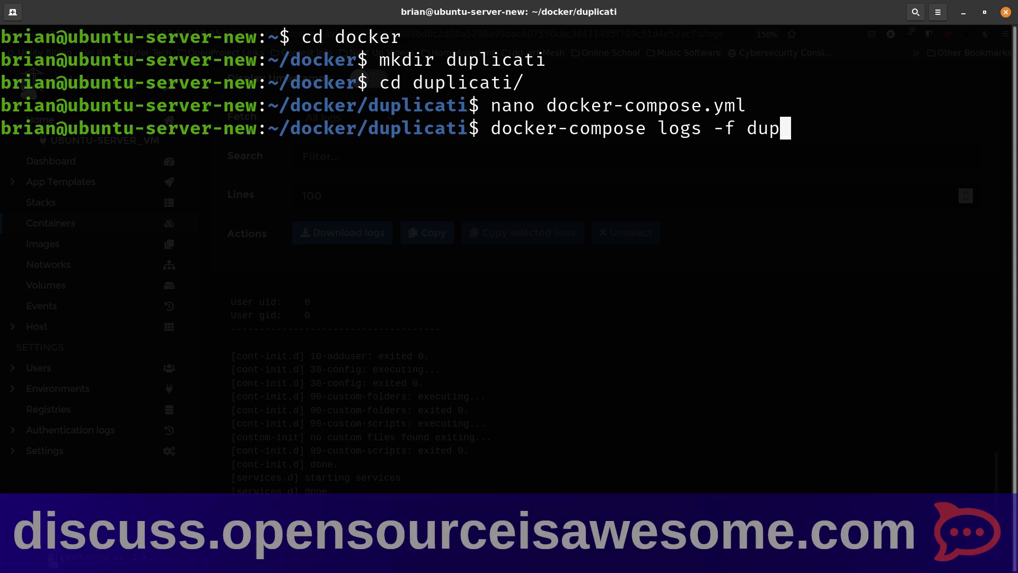
pyautogui.write('licati')
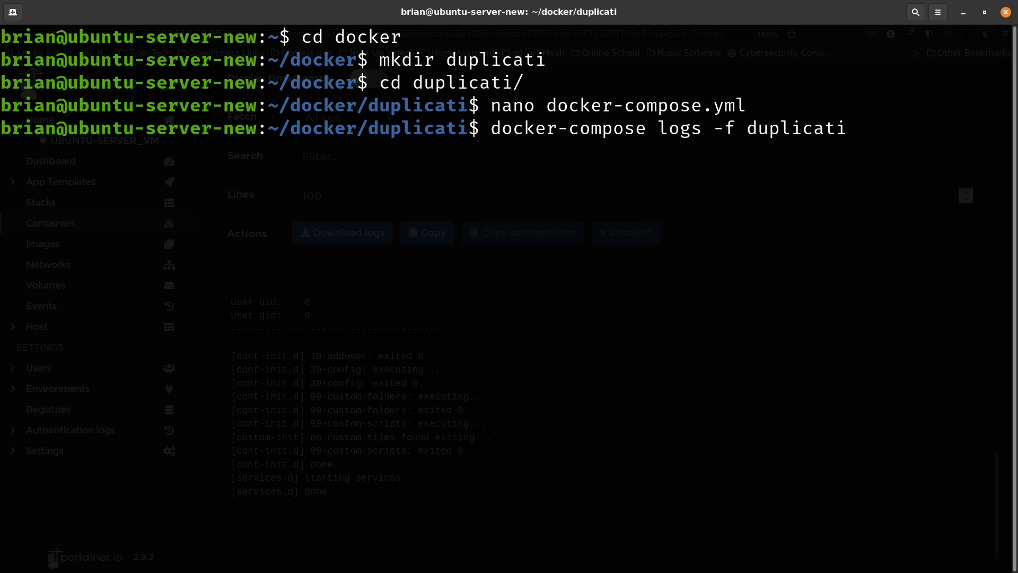
pyautogui.press('Return')
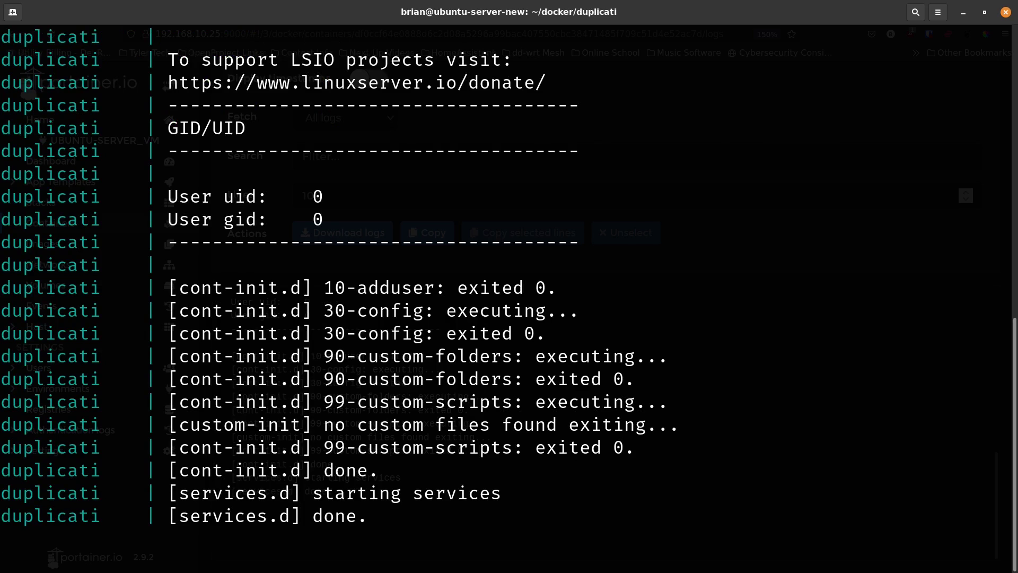
pyautogui.scroll(10, 249, 273)
pyautogui.scroll(-9, 248, 273)
pyautogui.hotkey('ctrl', 'c')
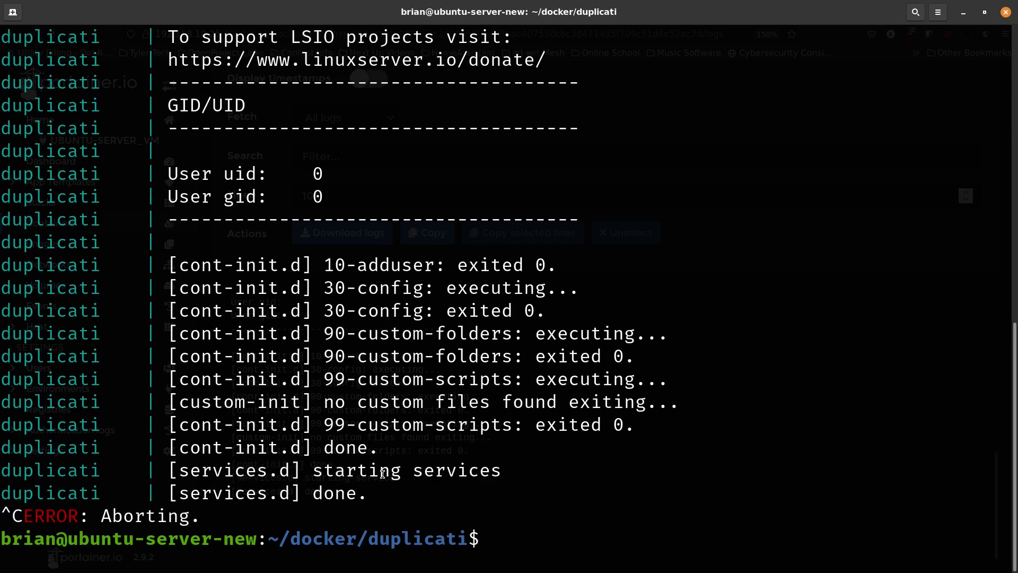
pyautogui.write('clear')
pyautogui.press('Return')
# Step: Load the Duplicati web interface at 192.168.10.26:8270 in a new Firefox tab
pyautogui.moveTo(316, 567)
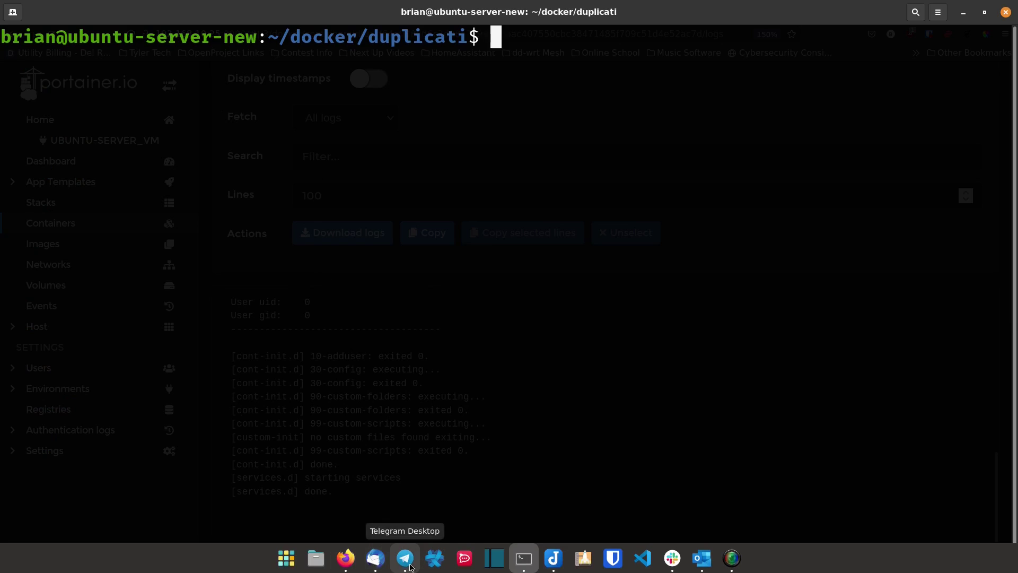
pyautogui.click(346, 558)
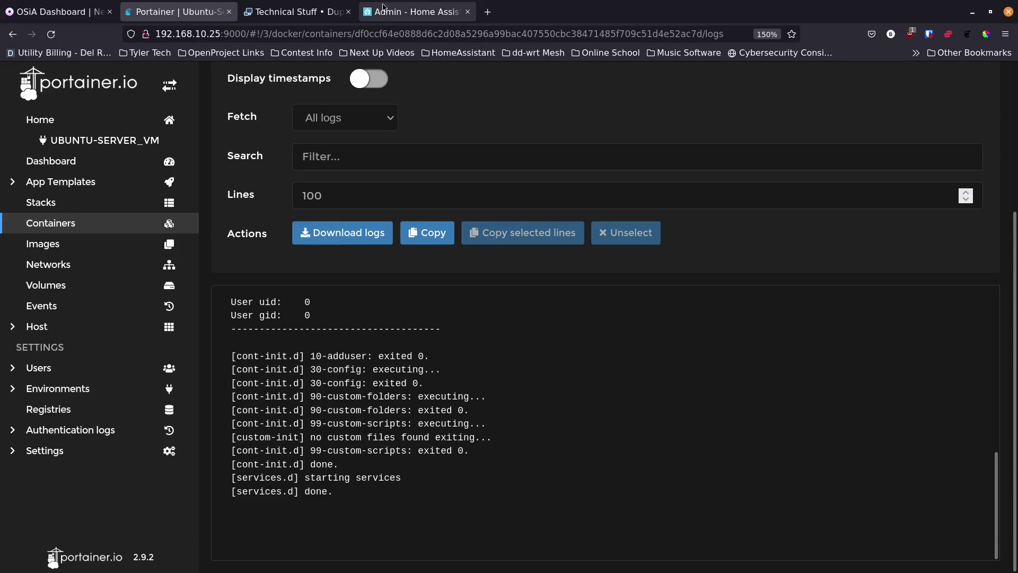
pyautogui.click(488, 11)
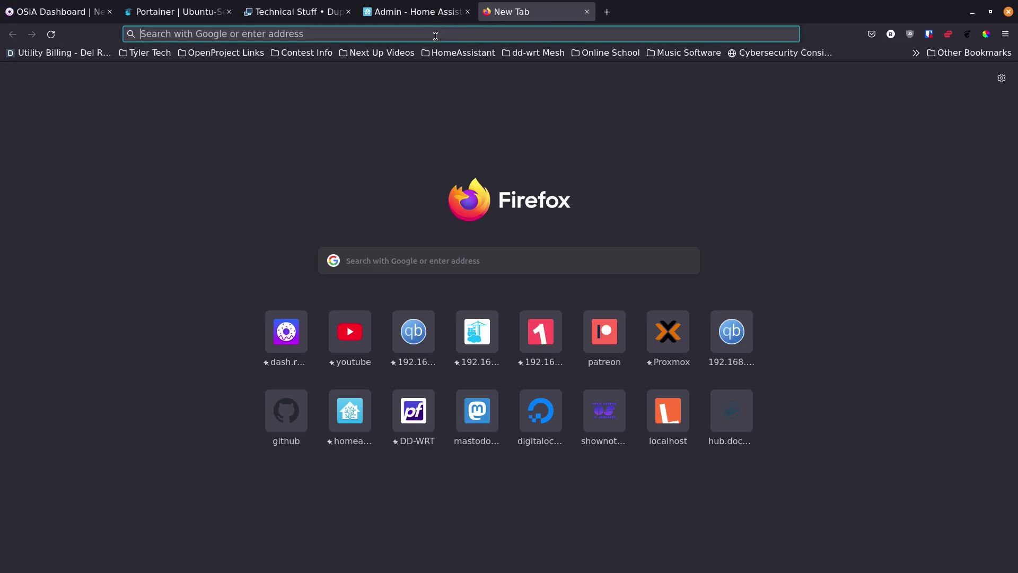
pyautogui.click(433, 38)
pyautogui.write('192.168.')
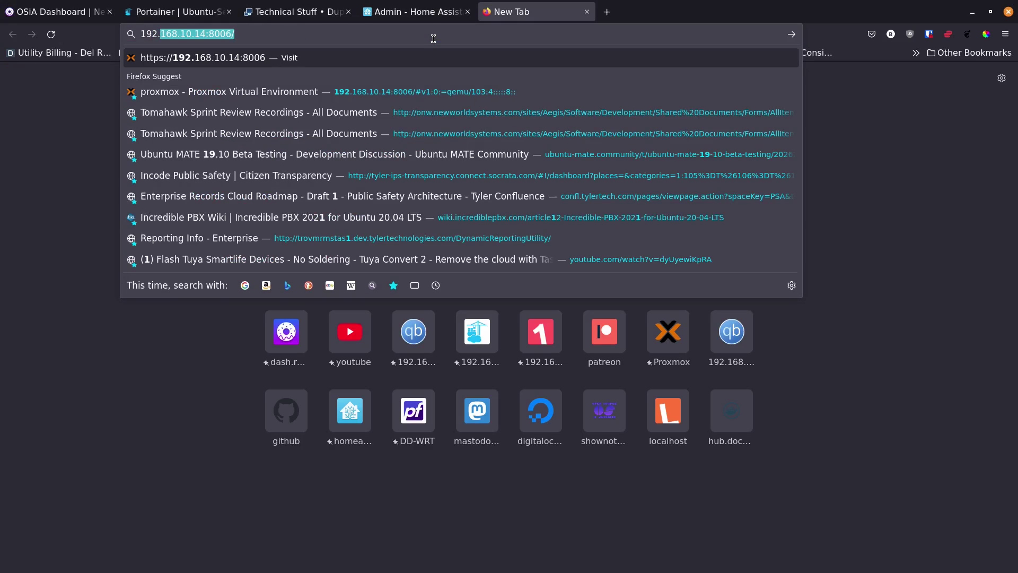
pyautogui.write('10.26')
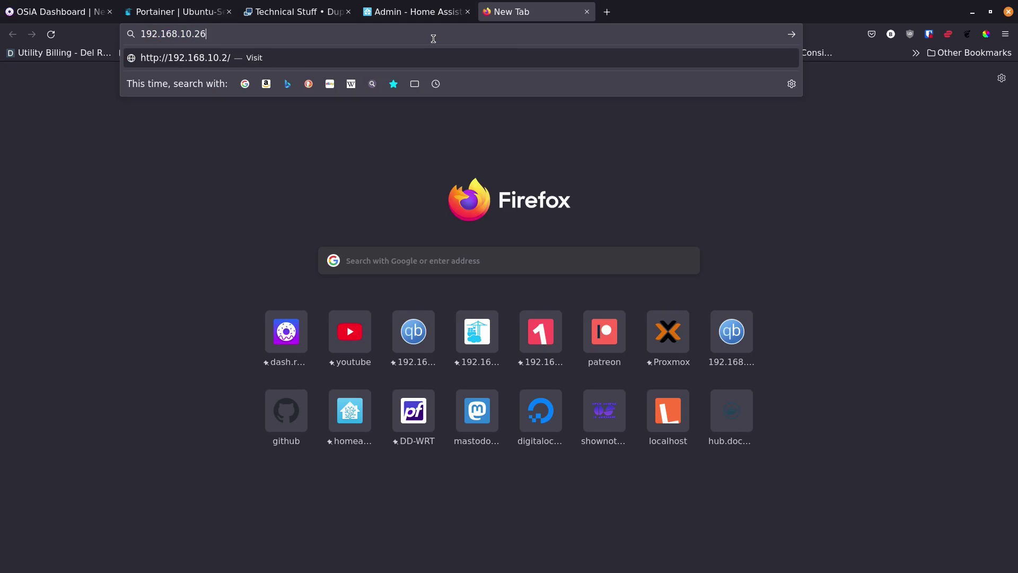
pyautogui.write(':8270')
pyautogui.press('Return')
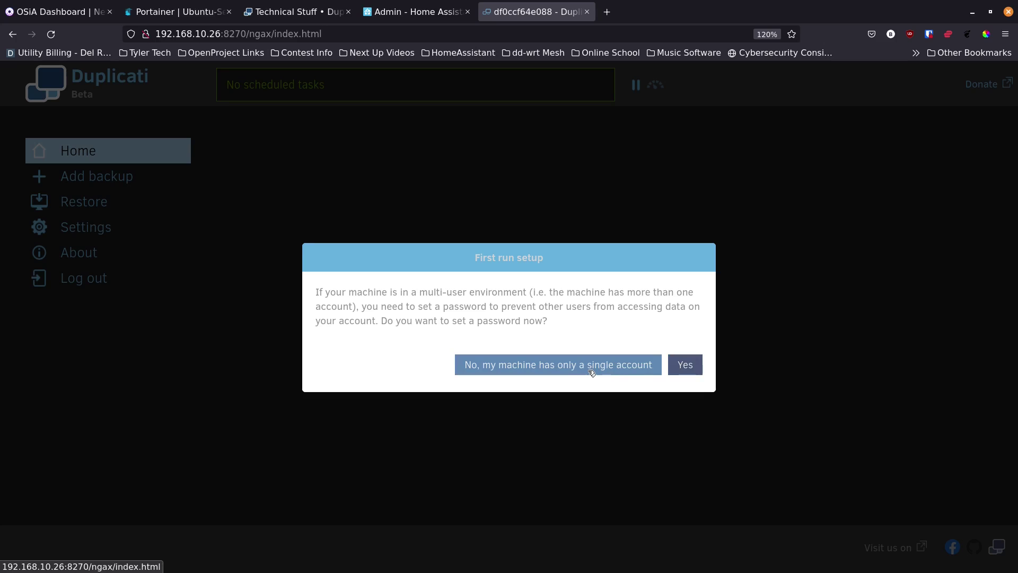
# Step: Enable a UI password, enter and confirm it, and empty the Hostnames field
pyautogui.click(685, 366)
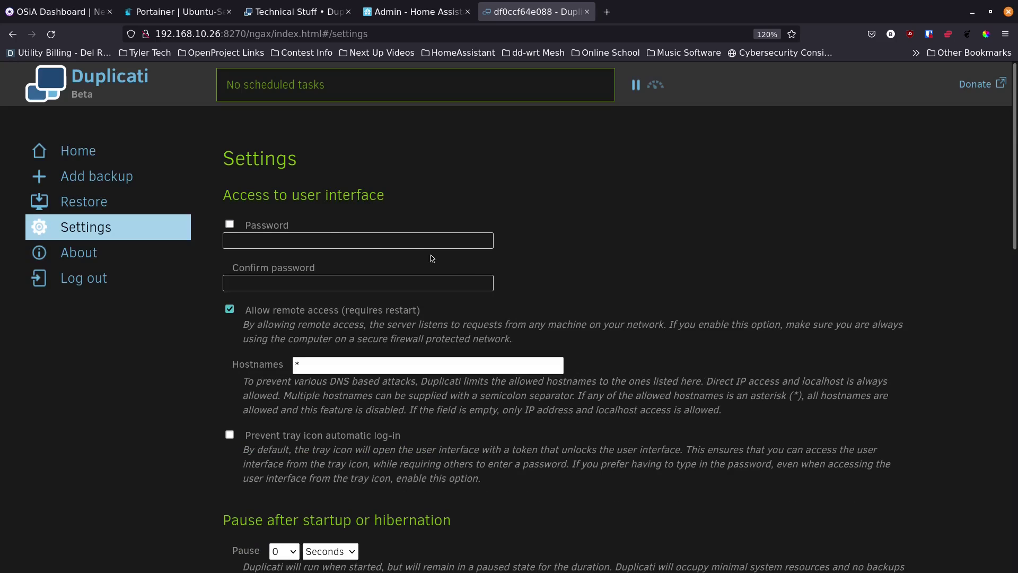
pyautogui.click(230, 224)
pyautogui.click(258, 240)
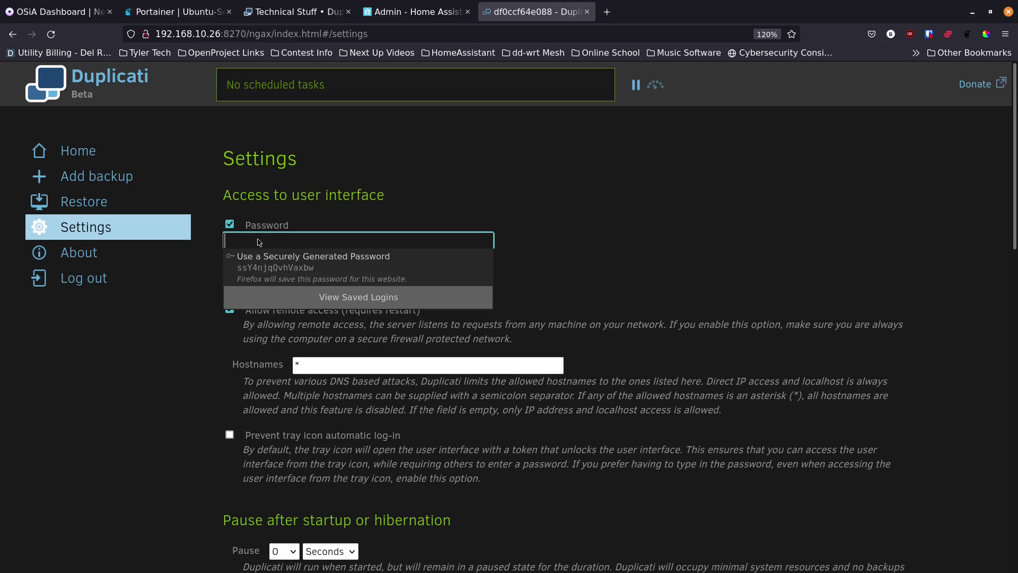
pyautogui.write('•••••••••••')
pyautogui.press('Tab')
pyautogui.write('•••••••••••')
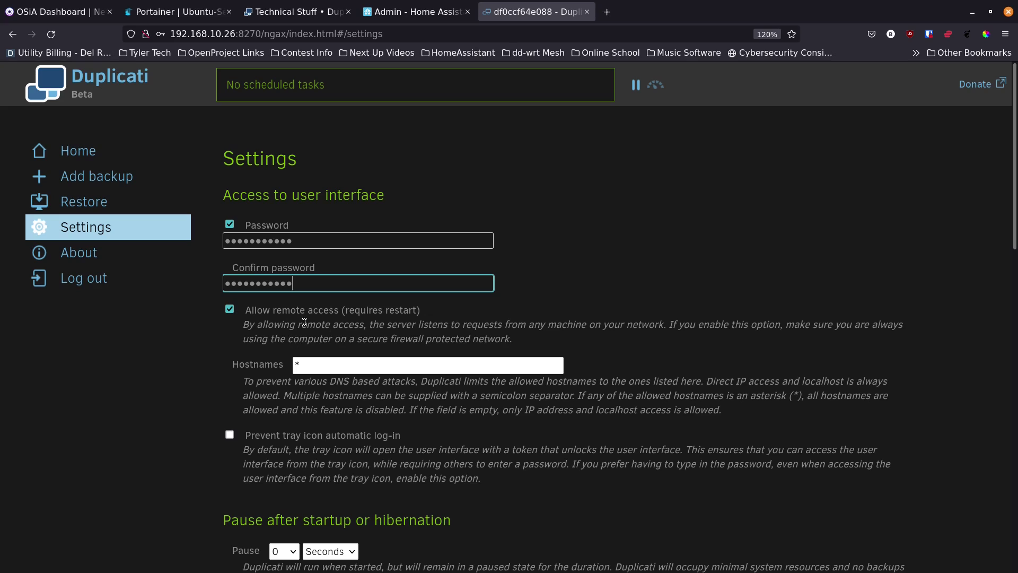
pyautogui.click(315, 367)
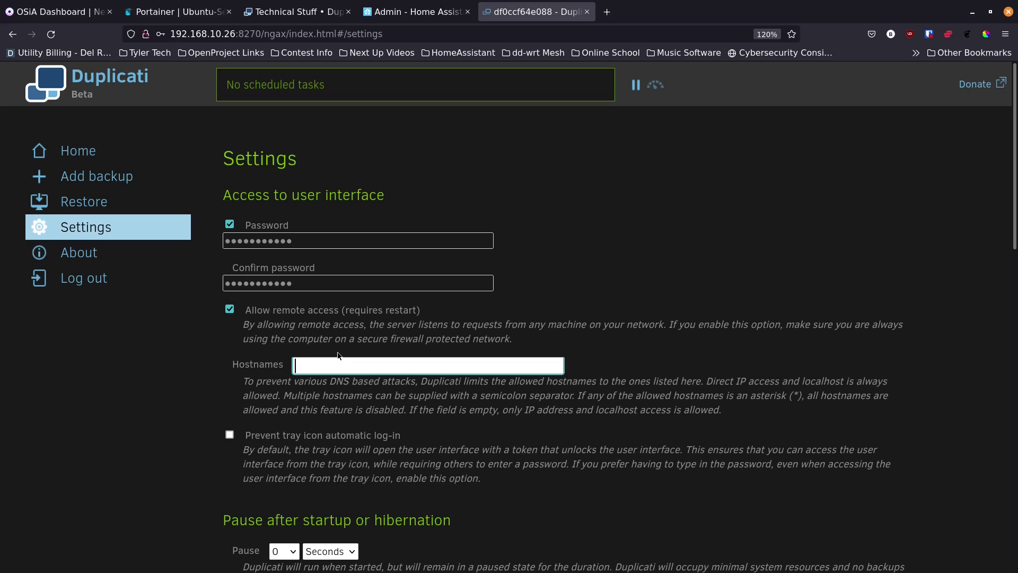
pyautogui.write('brian-dell-main; brian-imac')
pyautogui.press('BackSpace')
pyautogui.press('BackSpace')
pyautogui.press('BackSpace')
pyautogui.press('BackSpace')
pyautogui.press('BackSpace')
pyautogui.press('BackSpace')
pyautogui.press('BackSpace')
pyautogui.press('BackSpace')
pyautogui.press('BackSpace')
pyautogui.press('BackSpace')
pyautogui.press('BackSpace')
pyautogui.press('BackSpace')
pyautogui.press('BackSpace')
pyautogui.press('BackSpace')
pyautogui.press('BackSpace')
pyautogui.press('BackSpace')
pyautogui.press('BackSpace')
pyautogui.press('BackSpace')
pyautogui.press('BackSpace')
pyautogui.press('BackSpace')
pyautogui.scroll(-2, 215, 395)
pyautogui.scroll(-4, 215, 395)
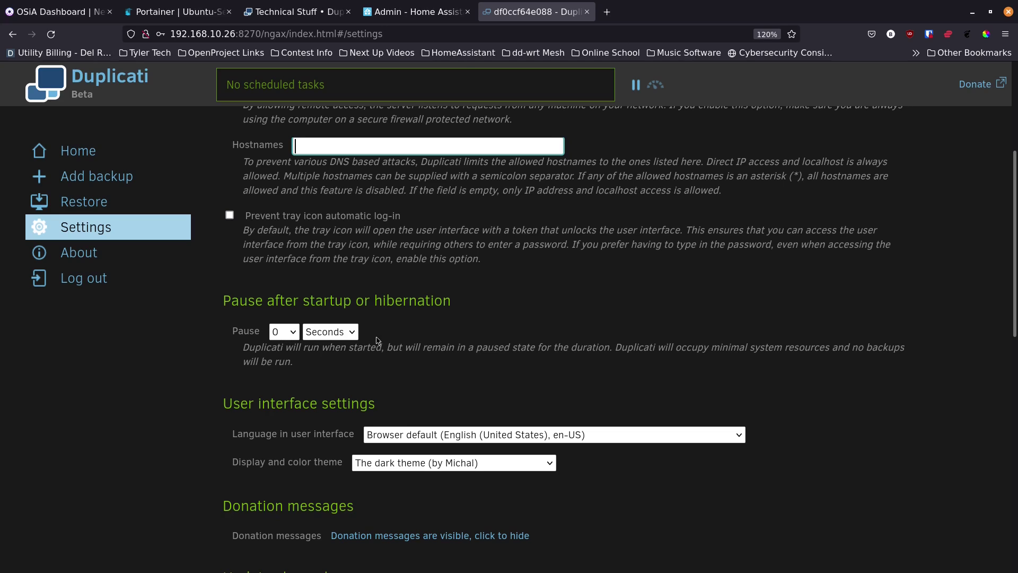
pyautogui.scroll(-3, 260, 363)
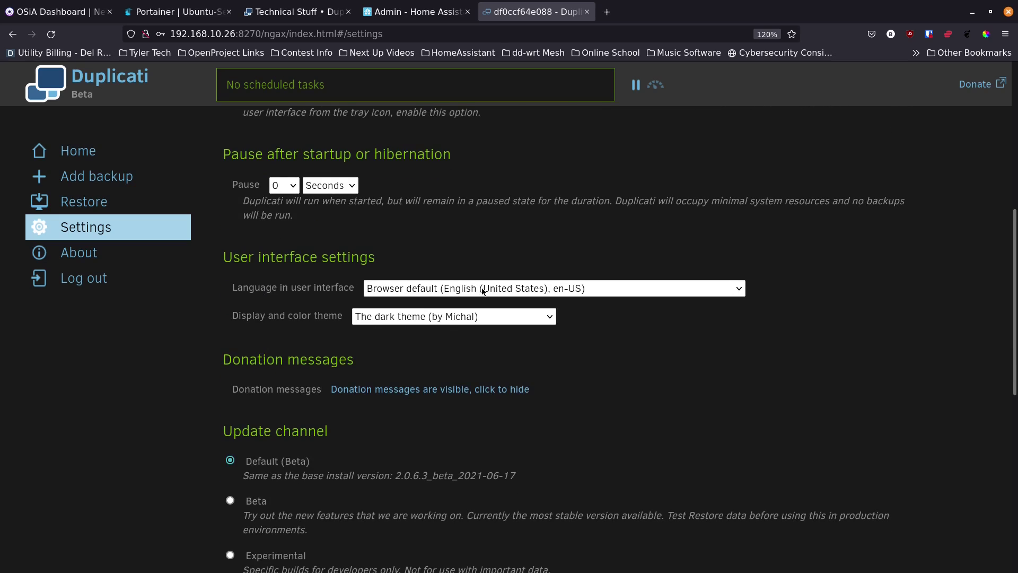
pyautogui.click(414, 318)
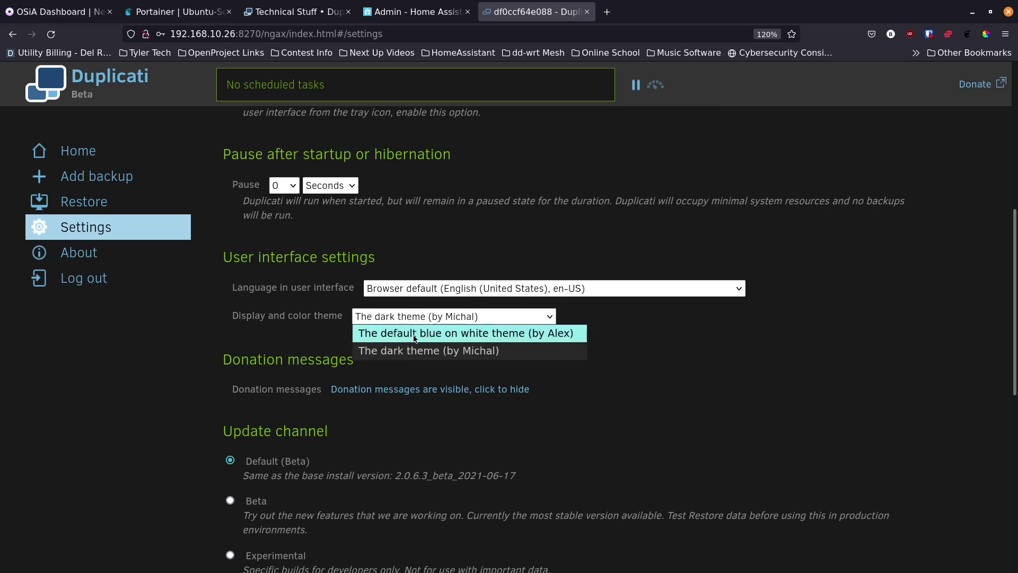
pyautogui.click(382, 334)
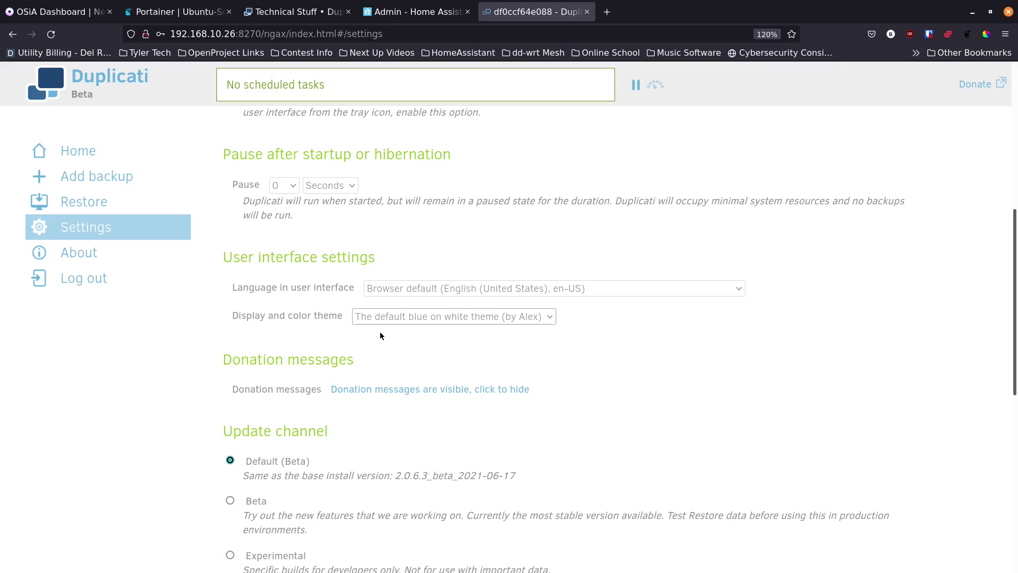
pyautogui.click(415, 316)
pyautogui.click(417, 350)
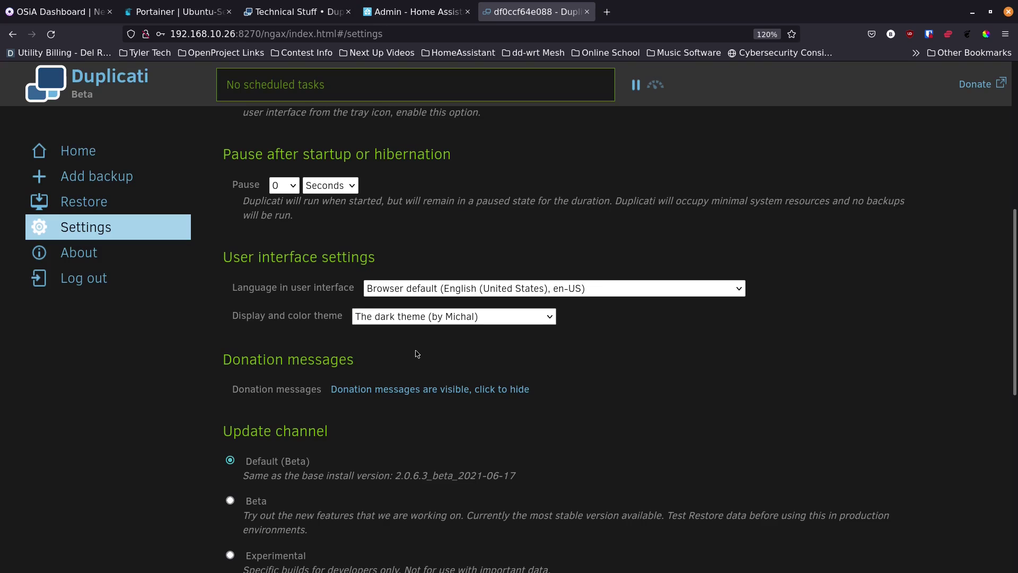
pyautogui.scroll(-5, 214, 366)
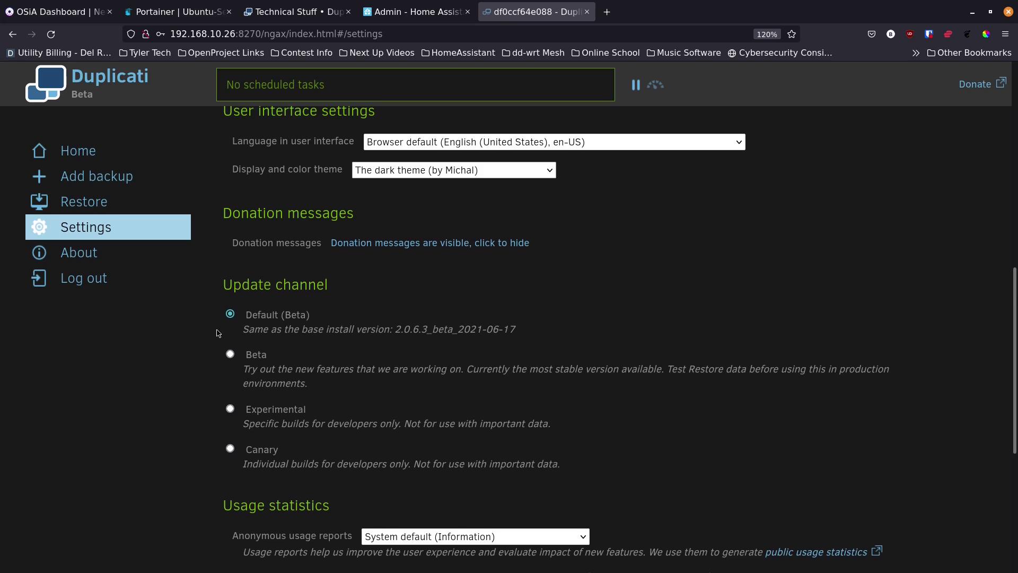
pyautogui.scroll(-2, 233, 323)
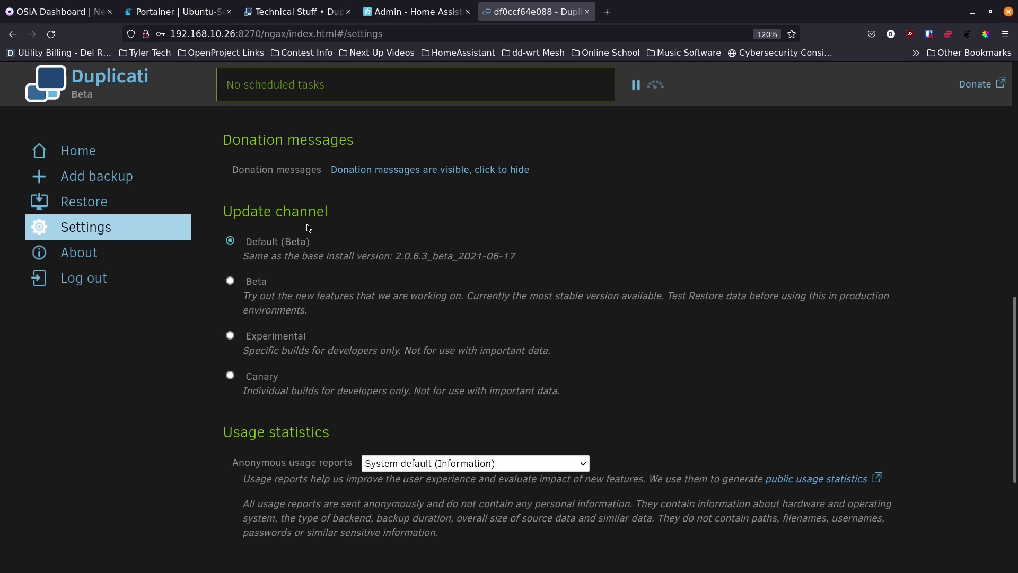
pyautogui.scroll(-6, 220, 342)
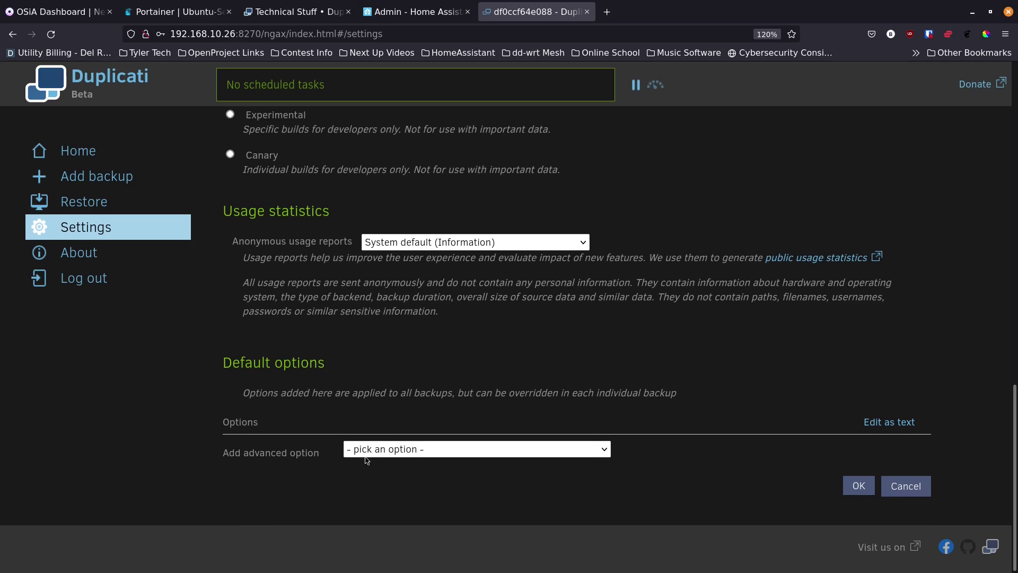
pyautogui.click(395, 450)
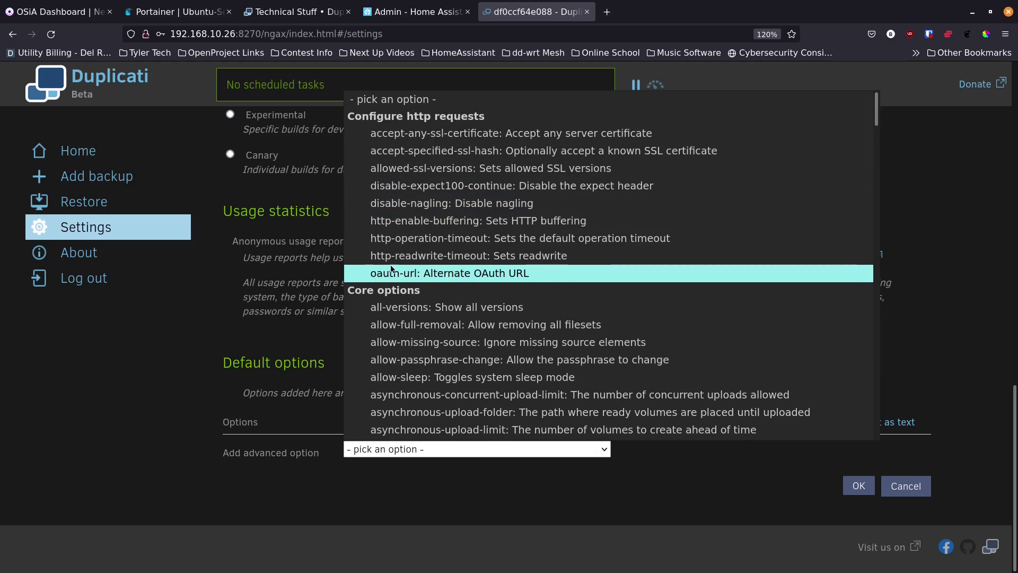
pyautogui.click(182, 321)
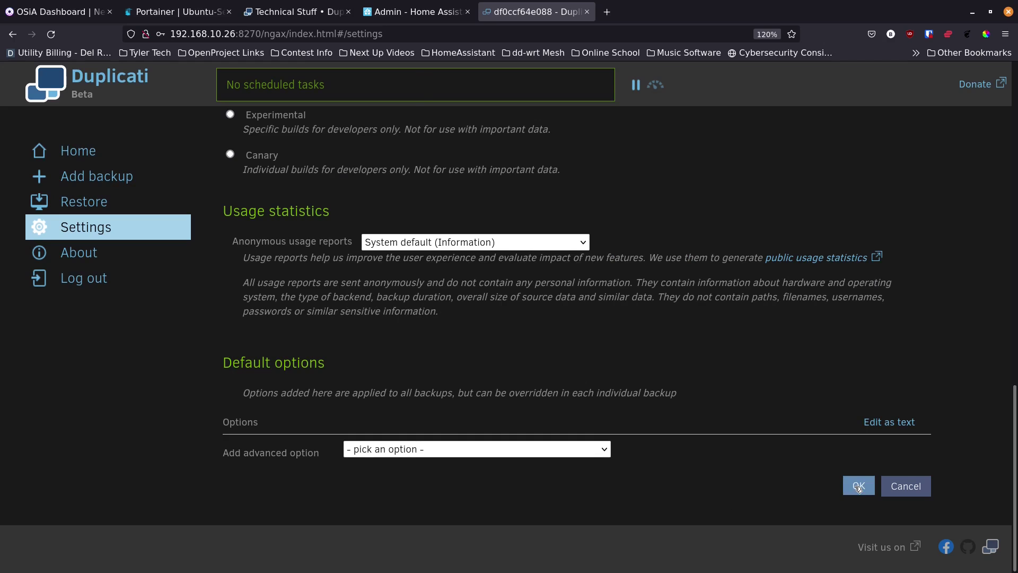
# Step: Save the settings and sign back in with the new password, declining browser password saving
pyautogui.click(858, 486)
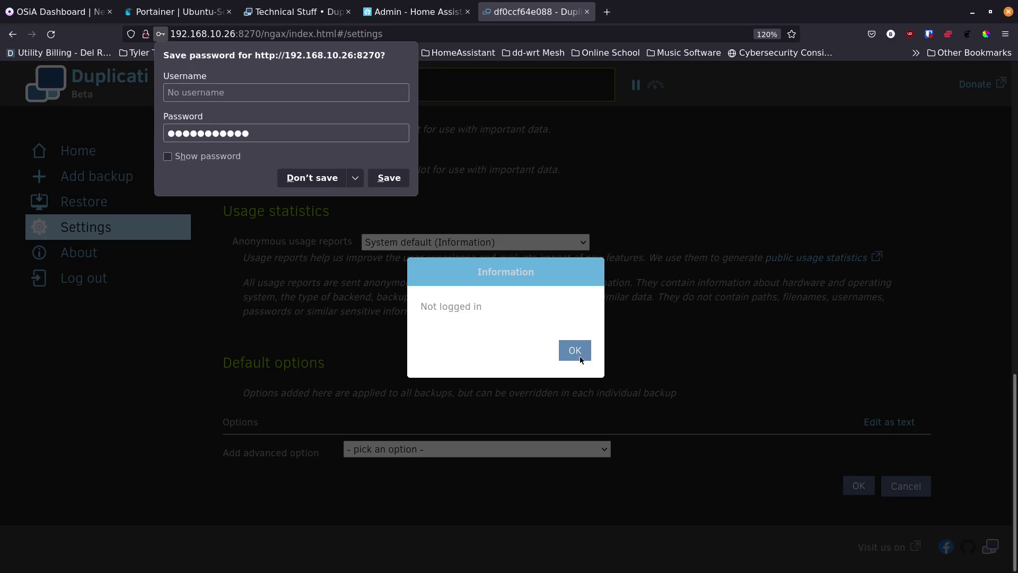
pyautogui.click(580, 355)
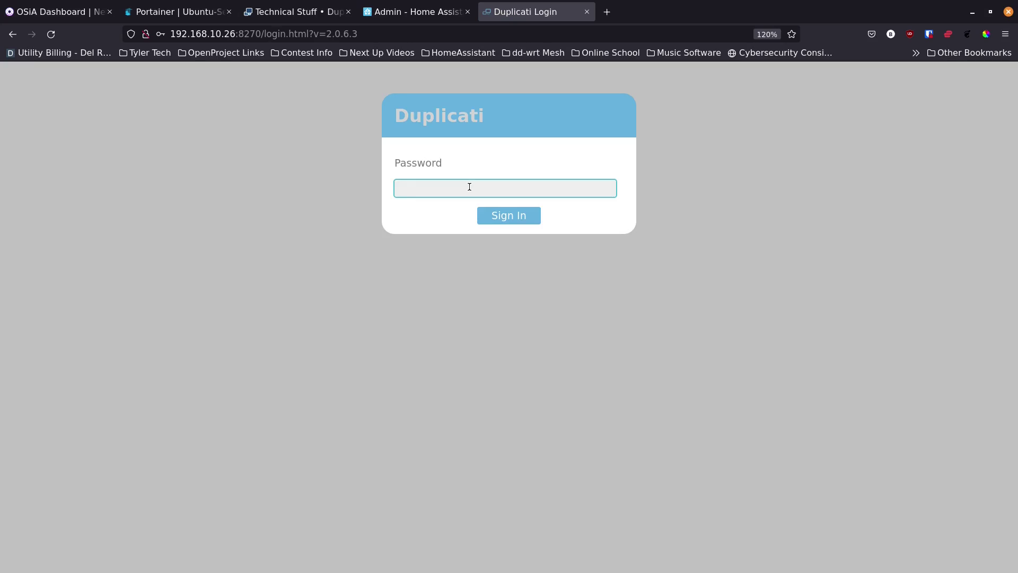
pyautogui.write('●●●●●●●●●●')
pyautogui.press('Return')
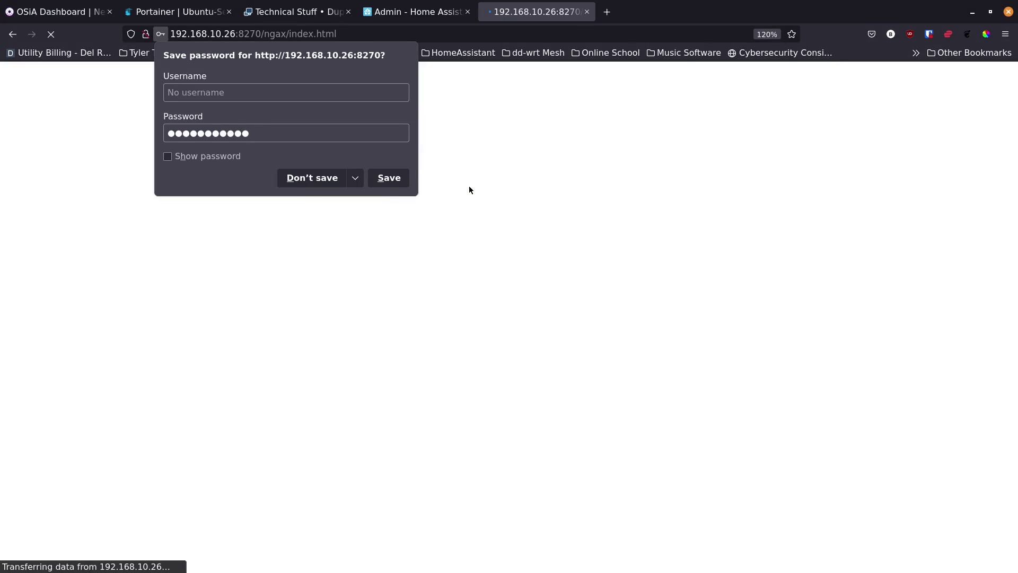
pyautogui.click(304, 179)
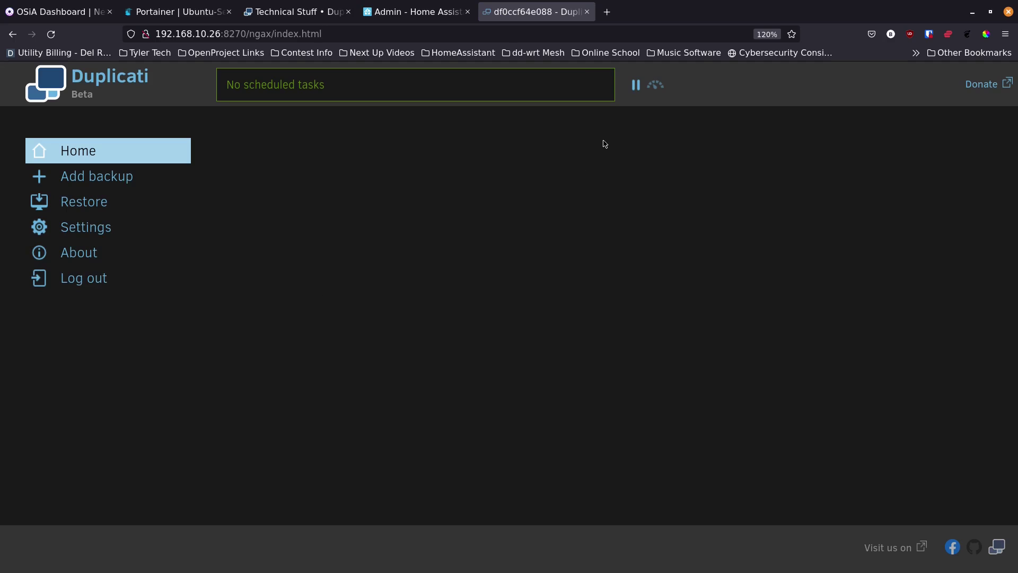
# Step: View the throttle settings without changes, then return to the Settings page
pyautogui.click(656, 86)
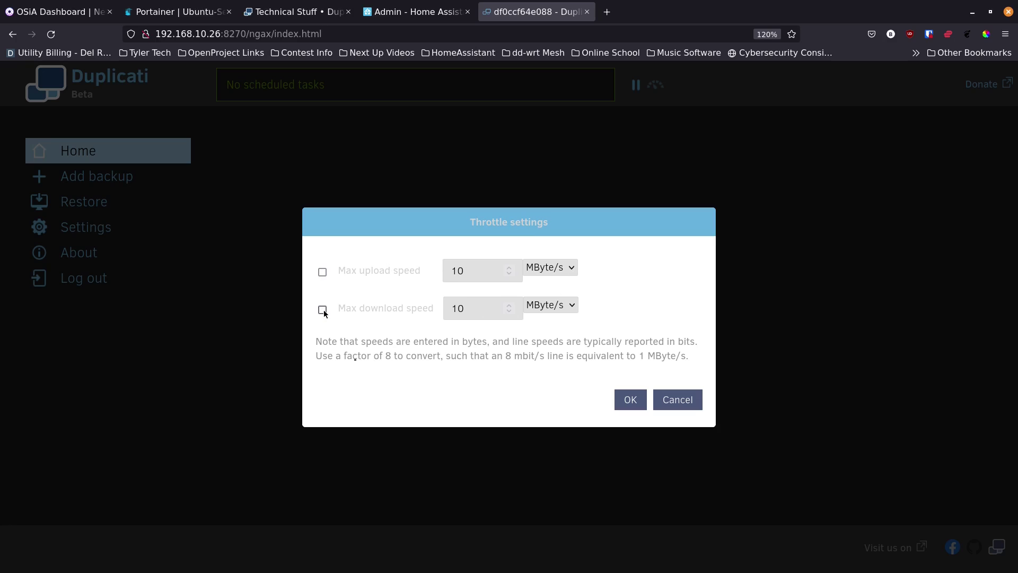
pyautogui.click(663, 399)
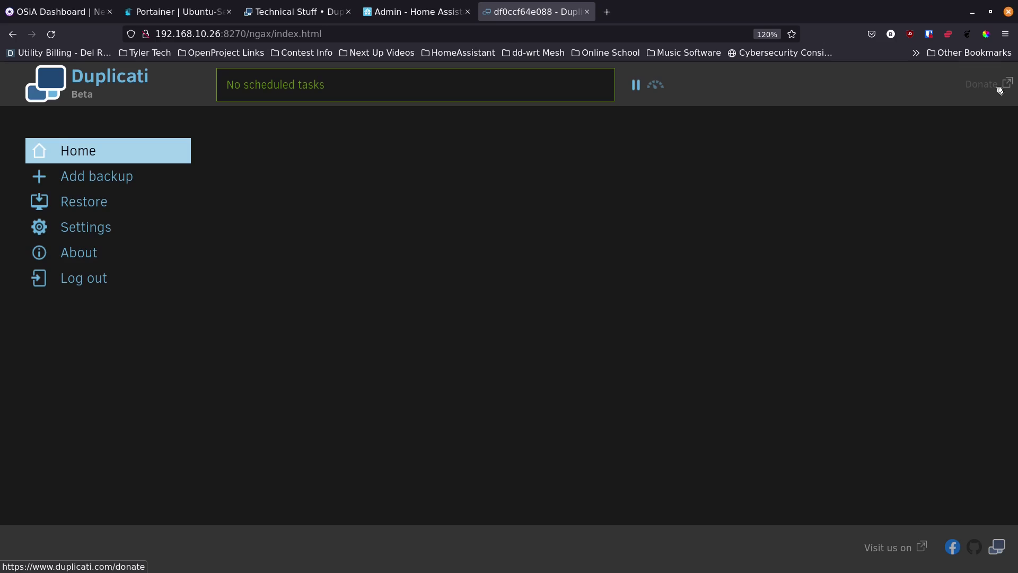
pyautogui.click(127, 226)
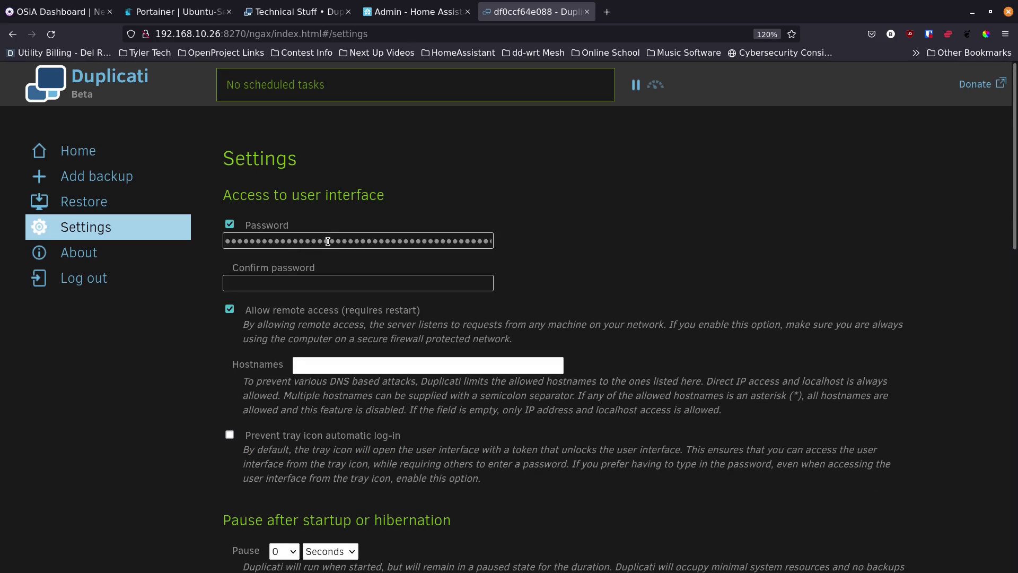
# Step: Open the About page showing Duplicati version 2.0.6.3_beta_2021-06-17
pyautogui.scroll(-8, 220, 292)
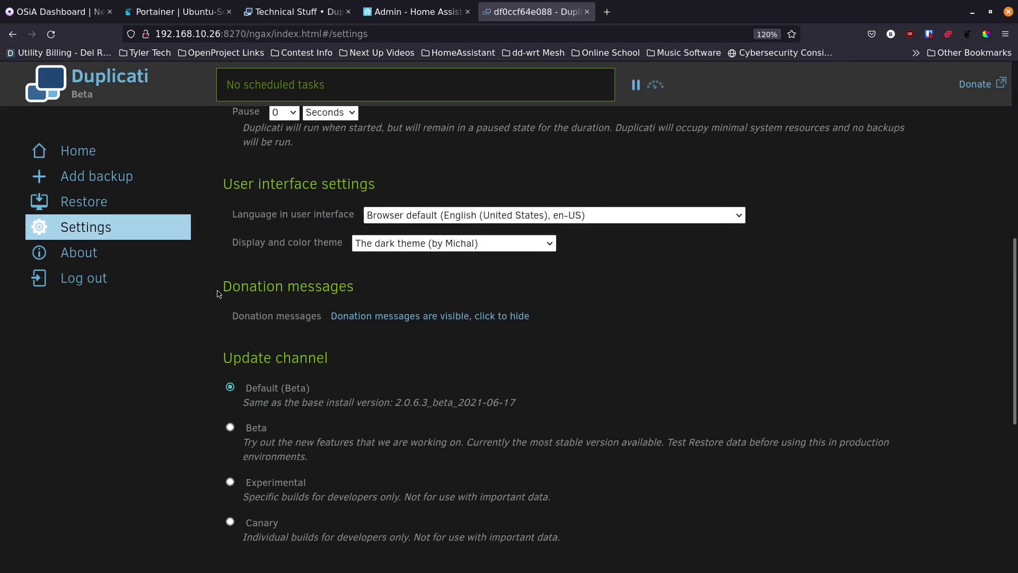
pyautogui.scroll(-7, 217, 293)
pyautogui.scroll(15, 217, 294)
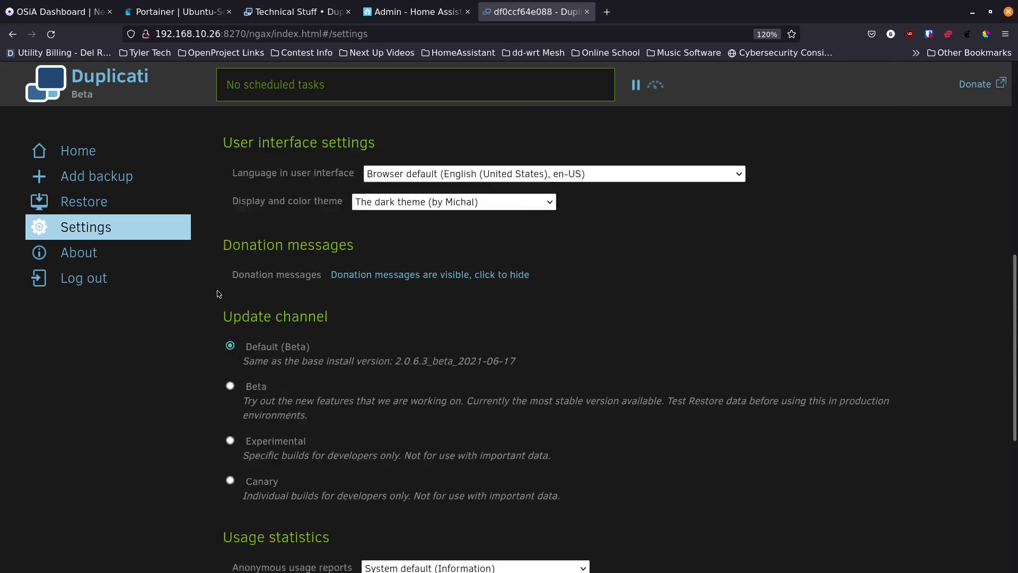
pyautogui.scroll(-4, 217, 294)
pyautogui.scroll(-5, 217, 294)
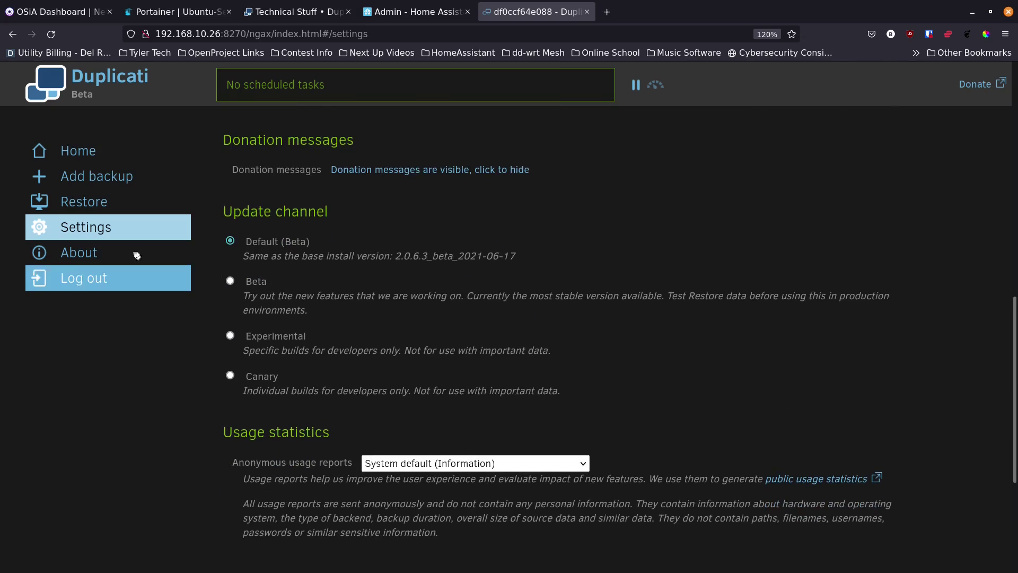
pyautogui.click(101, 257)
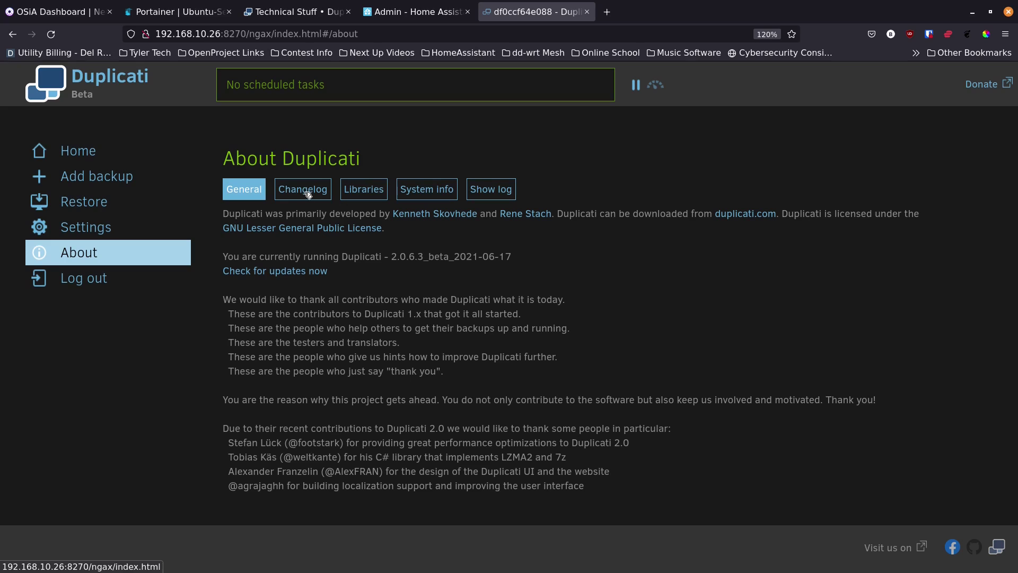
# Step: Browse the Changelog and Libraries, ending on System info showing Linux and server 2.0.6.3
pyautogui.click(308, 195)
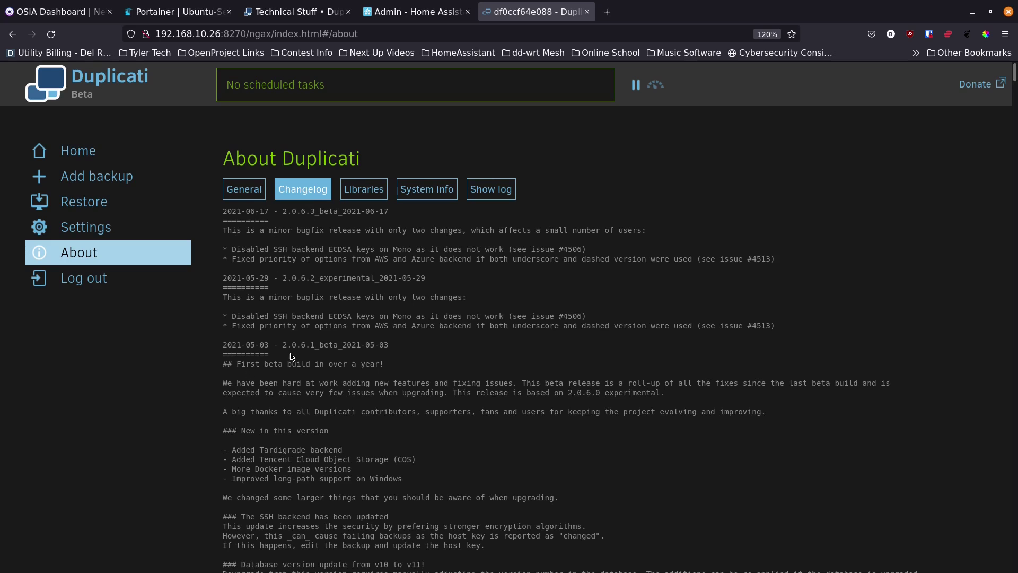
pyautogui.scroll(-5, 291, 356)
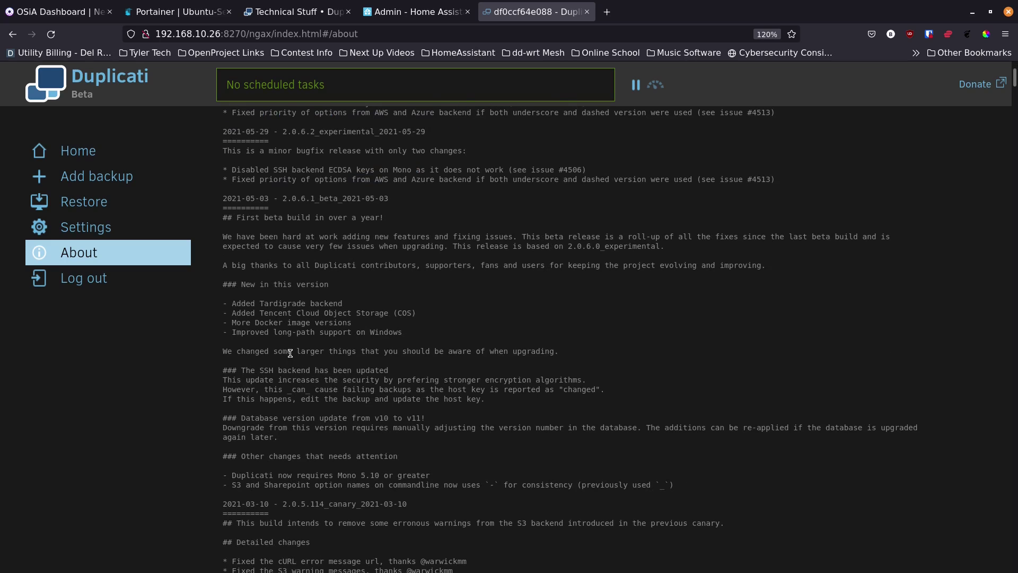
pyautogui.scroll(5, 269, 297)
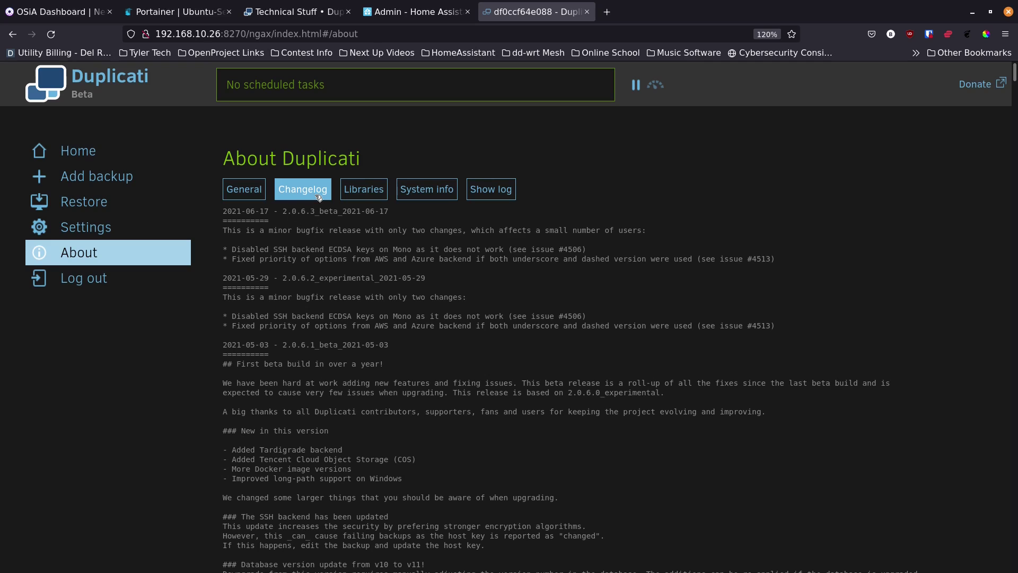
pyautogui.click(364, 191)
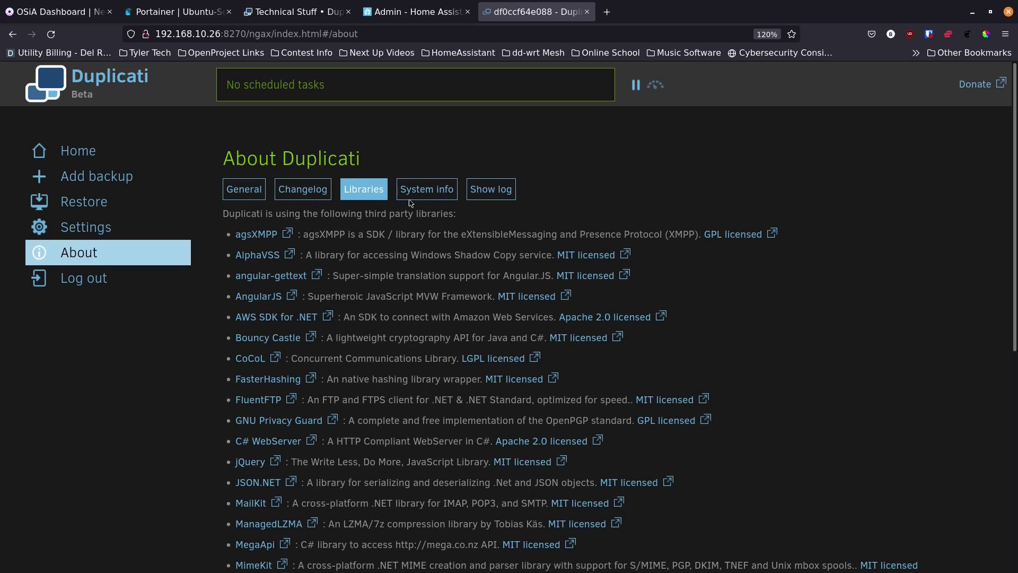
pyautogui.click(426, 196)
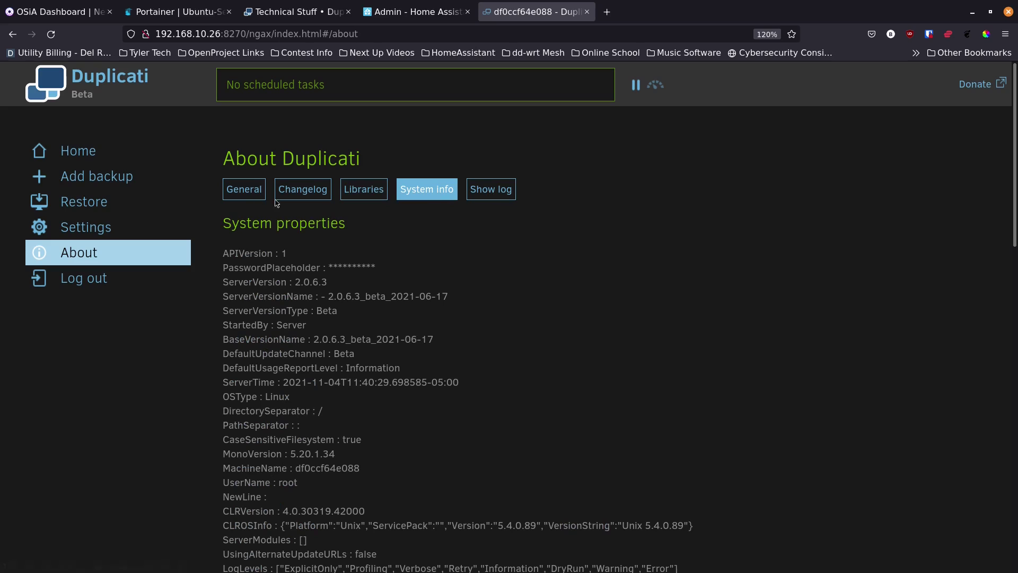
# Step: Check the server log live at Information level, then return to the Stored log view
pyautogui.click(497, 196)
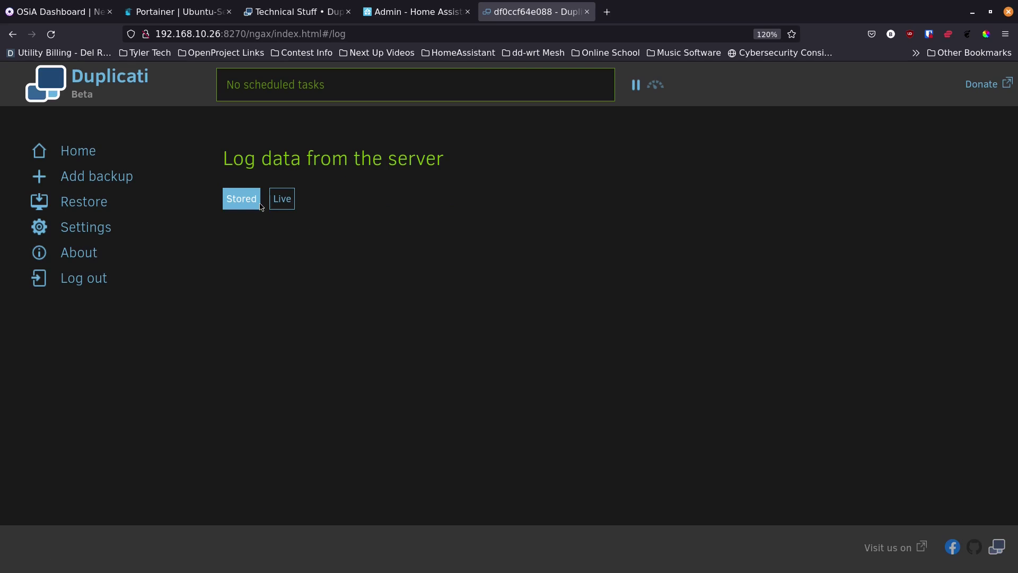
pyautogui.click(281, 199)
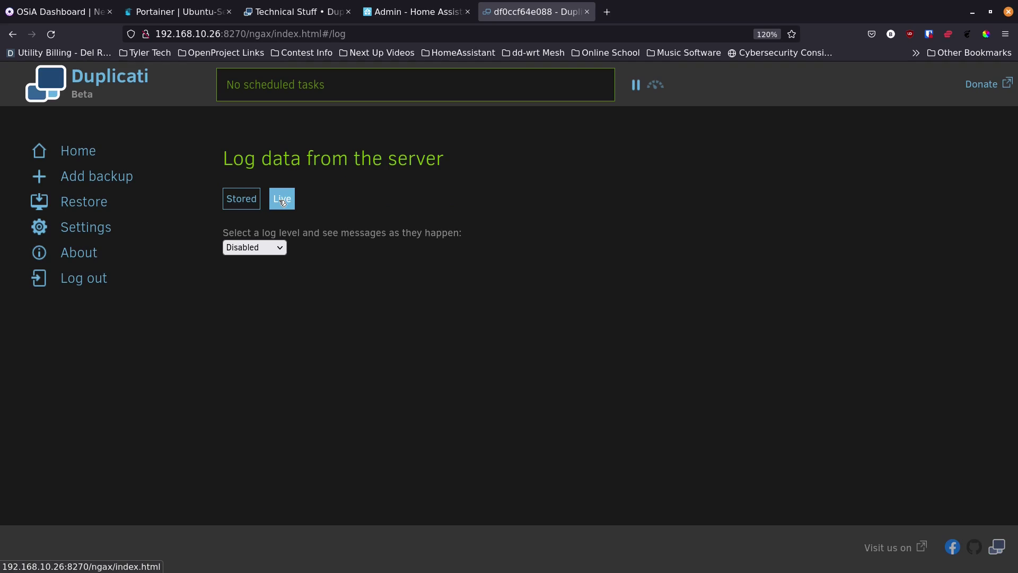
pyautogui.click(281, 251)
pyautogui.click(280, 340)
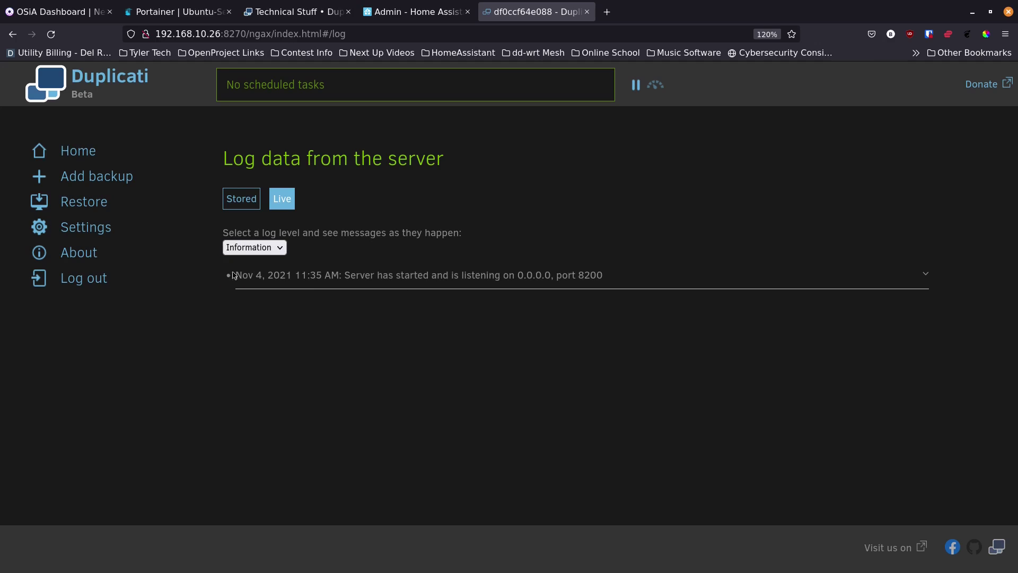
pyautogui.click(281, 249)
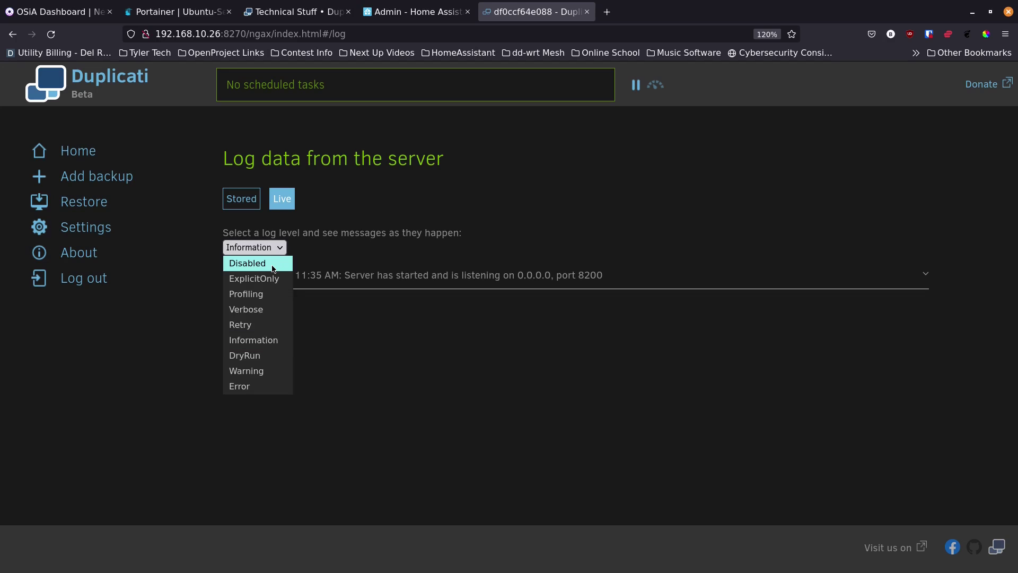
pyautogui.click(329, 240)
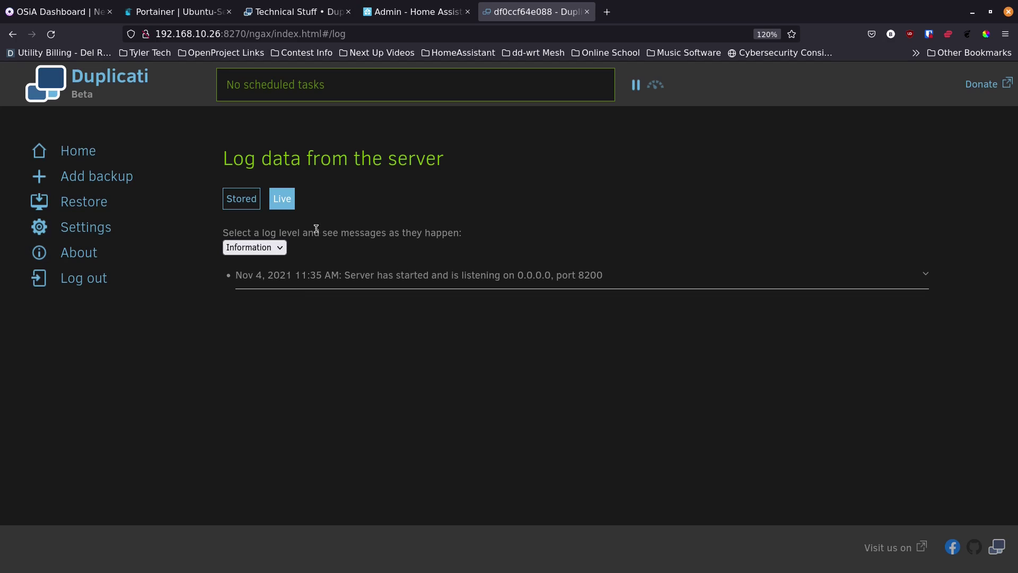
pyautogui.click(249, 202)
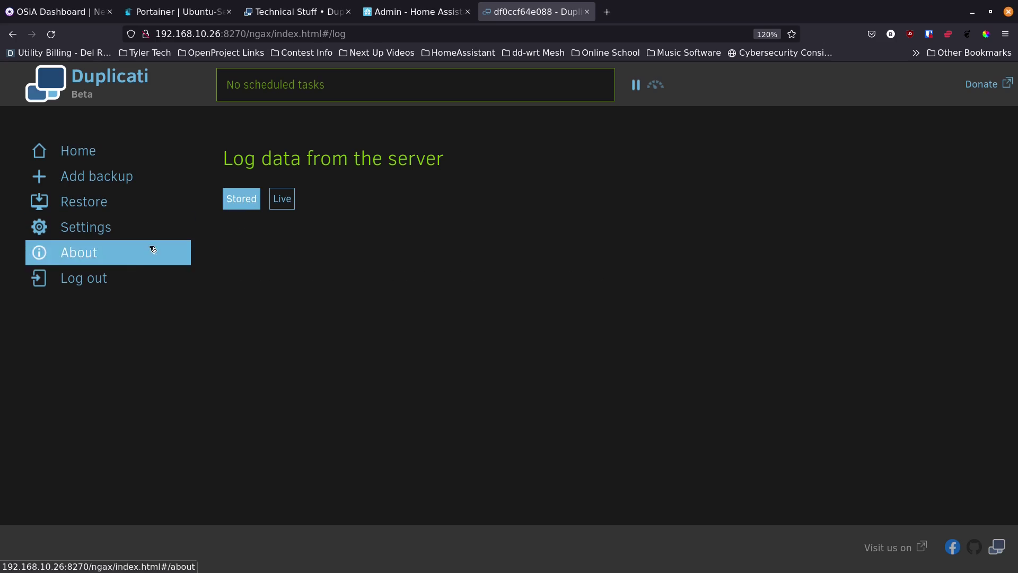
# Step: Start a new backup named 'Test 1' with description 'Test Backup'
pyautogui.click(110, 179)
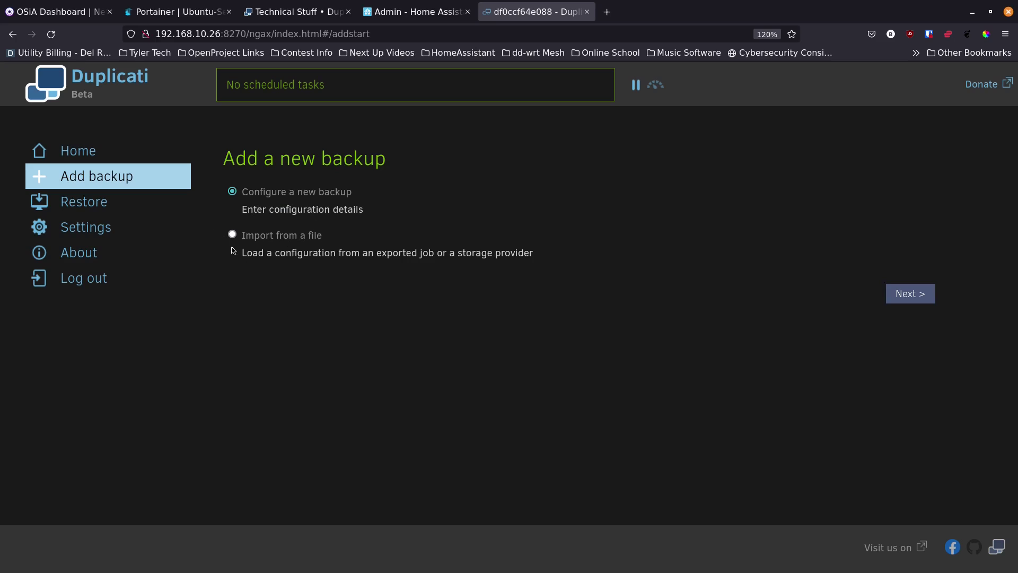
pyautogui.click(910, 294)
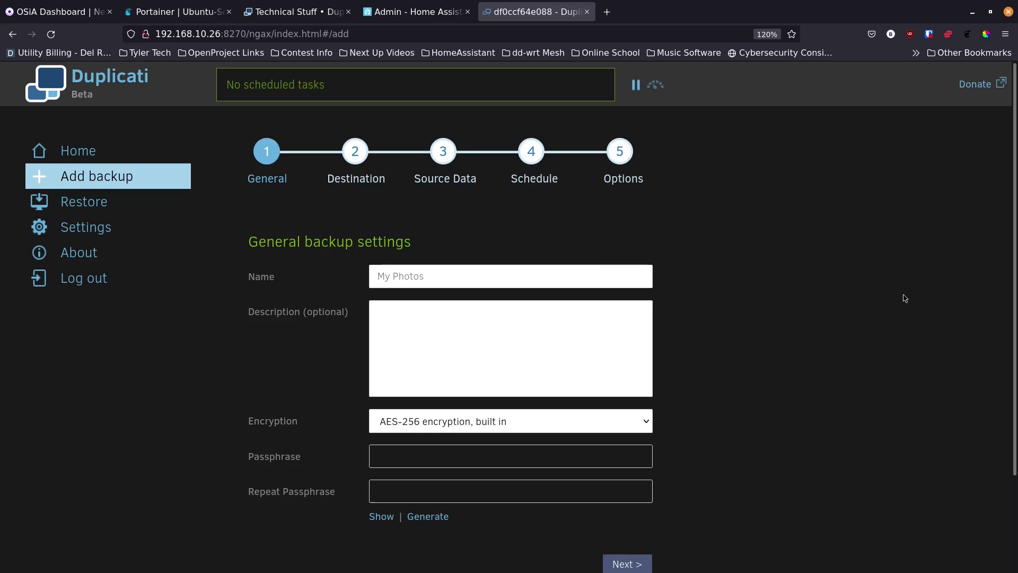
pyautogui.click(444, 278)
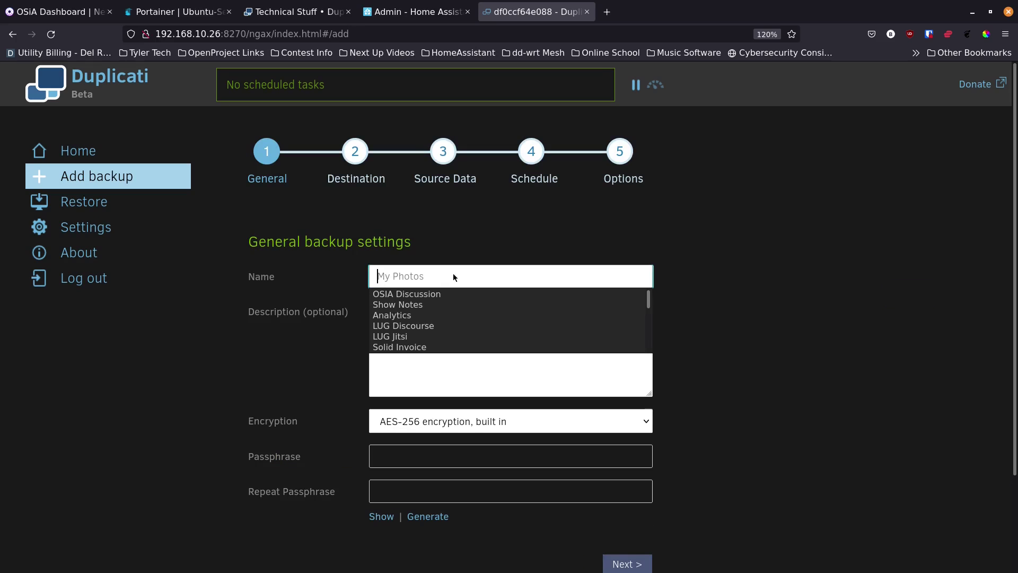
pyautogui.write('Tes')
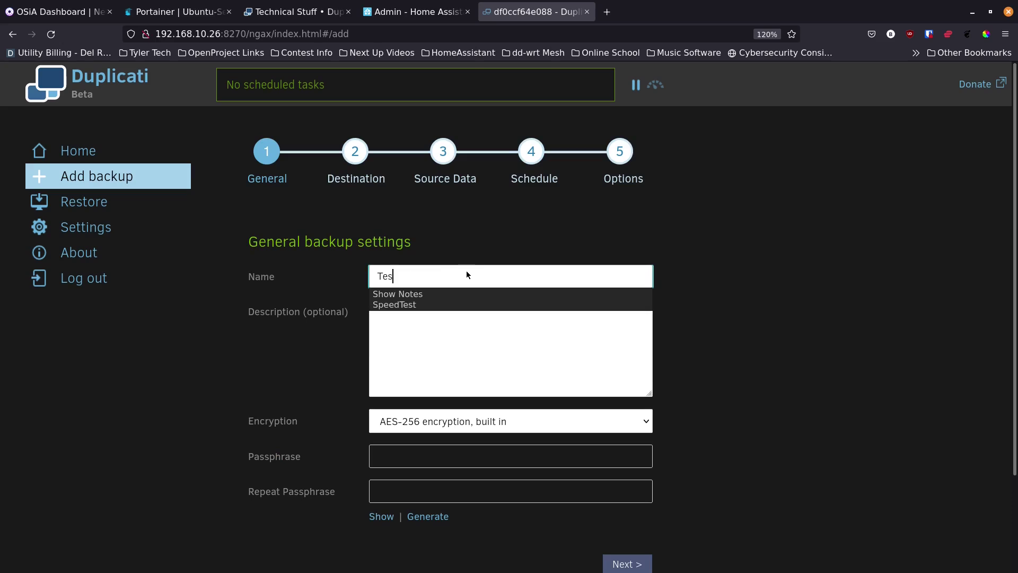
pyautogui.write('t 1')
pyautogui.press('Tab')
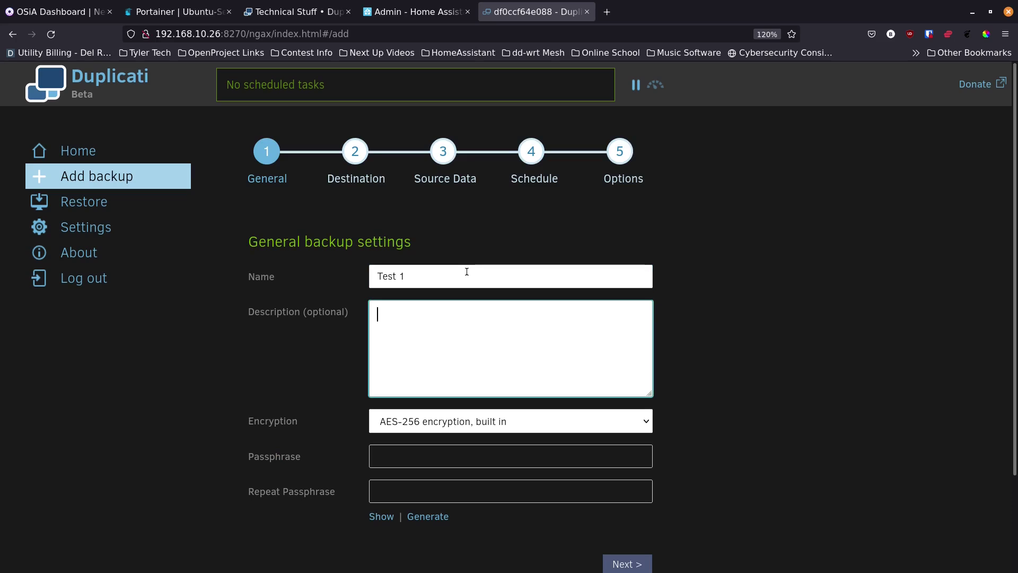
pyautogui.write('Test Backup')
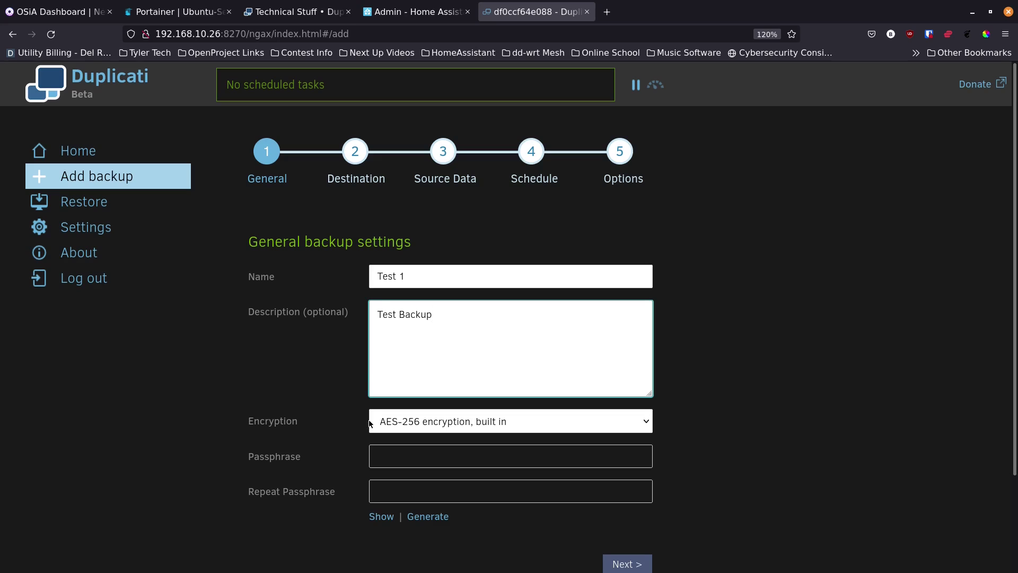
# Step: Set the backup's encryption to No encryption
pyautogui.click(419, 422)
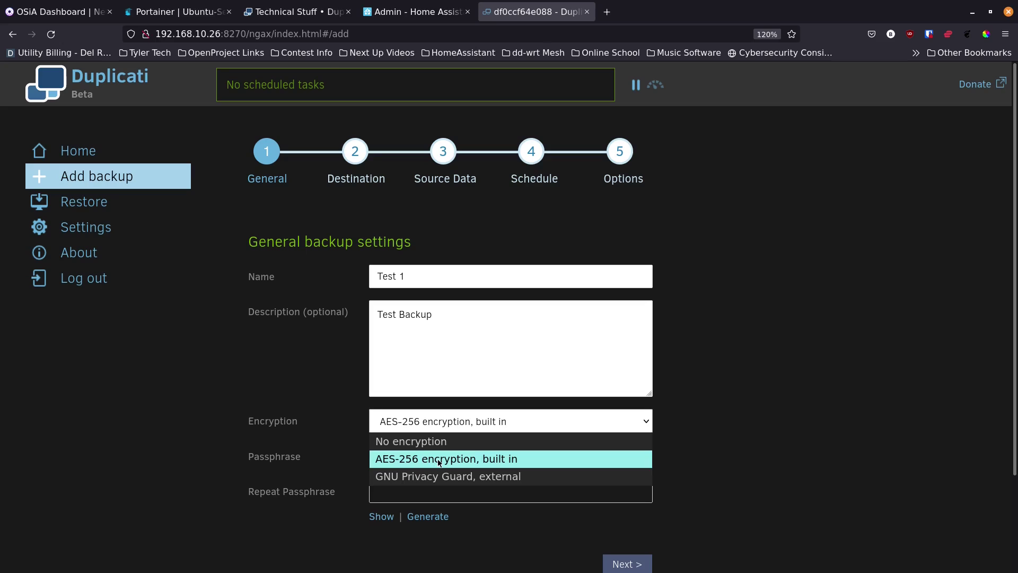
pyautogui.click(438, 462)
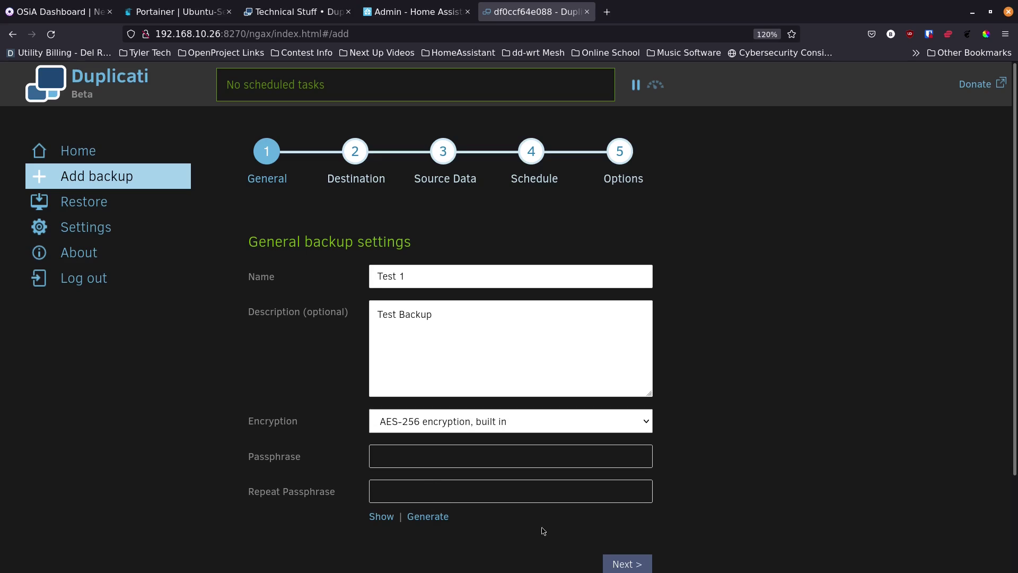
pyautogui.click(434, 424)
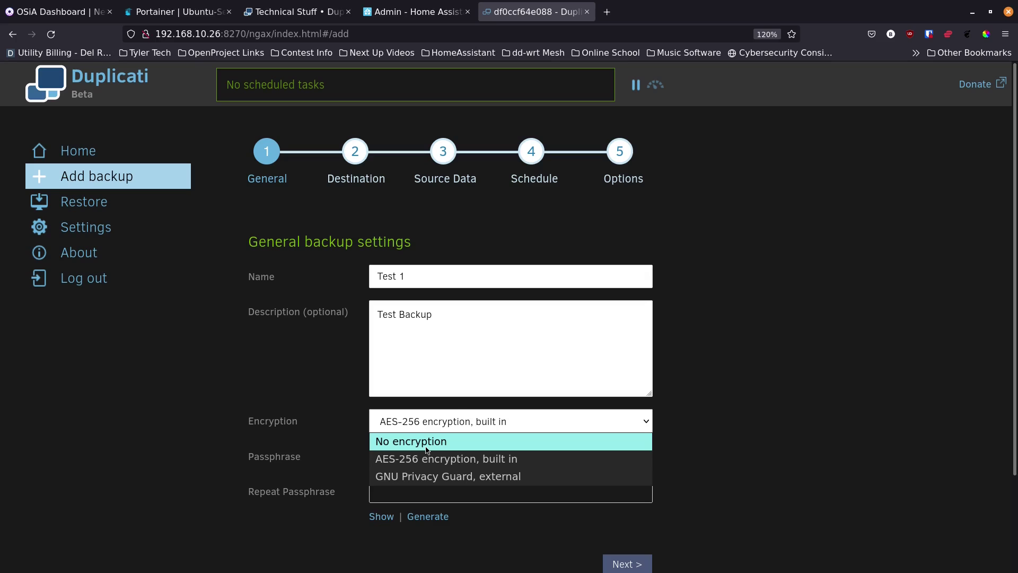
pyautogui.click(427, 451)
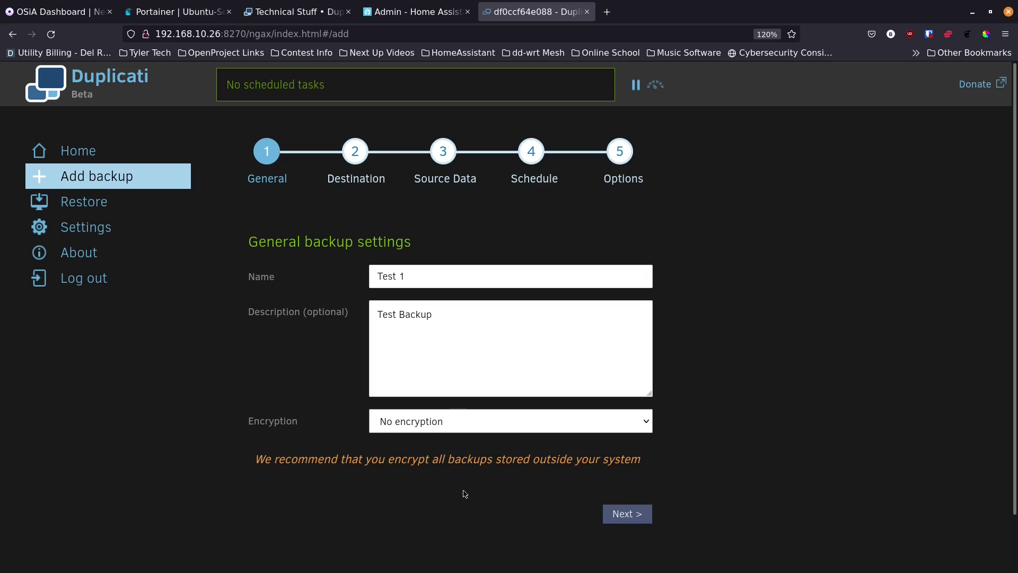
# Step: Set the destination to Local folder or drive, using the backups folder
pyautogui.click(626, 514)
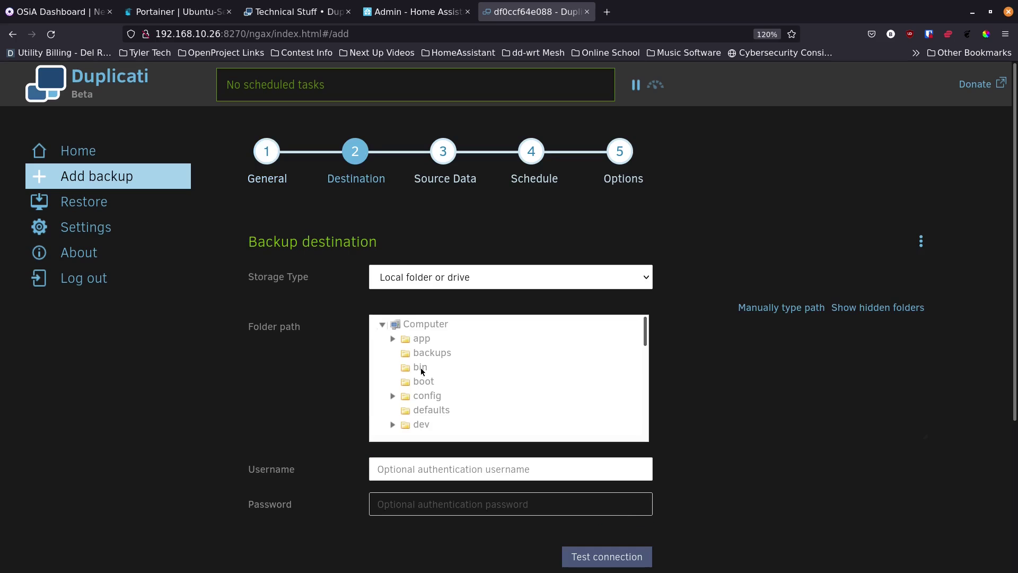
pyautogui.click(483, 277)
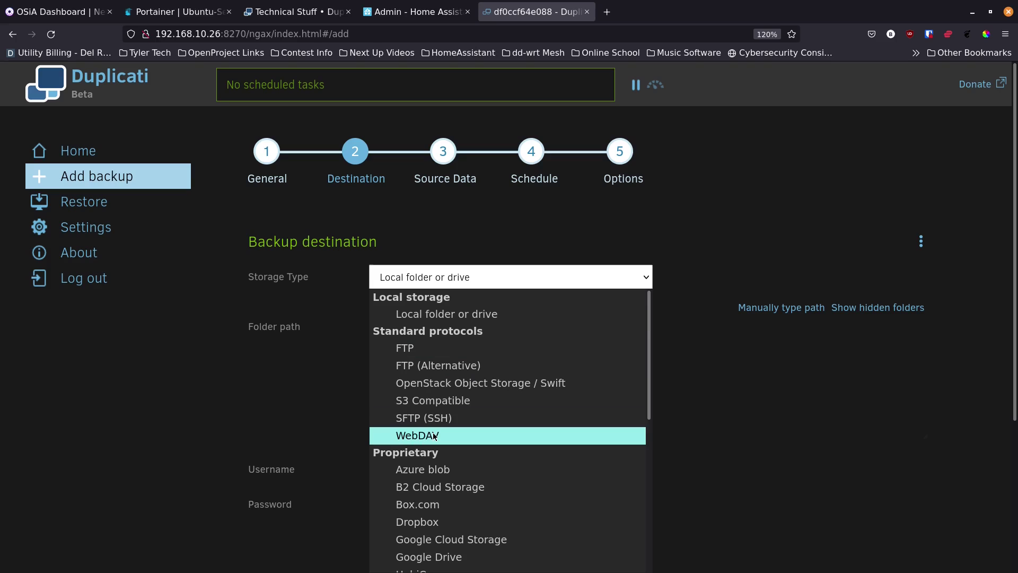
pyautogui.click(363, 422)
pyautogui.click(508, 276)
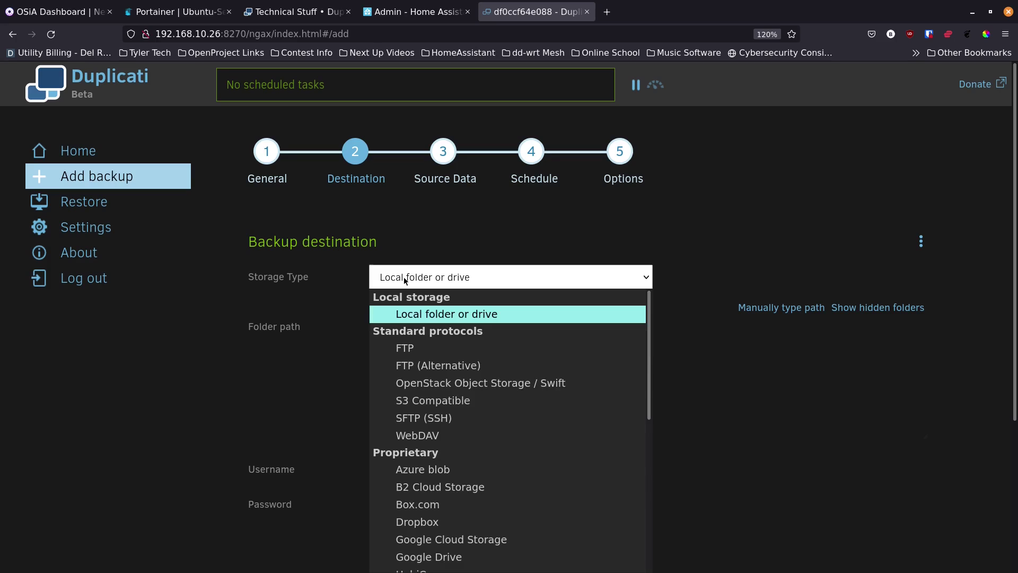
pyautogui.scroll(-2, 384, 374)
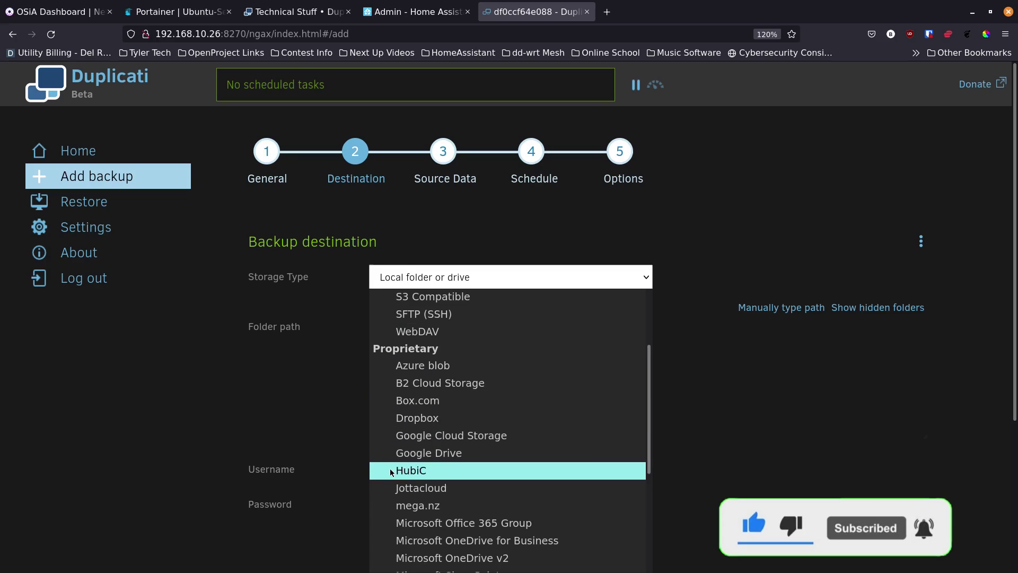
pyautogui.scroll(-2, 388, 509)
pyautogui.scroll(-2, 388, 511)
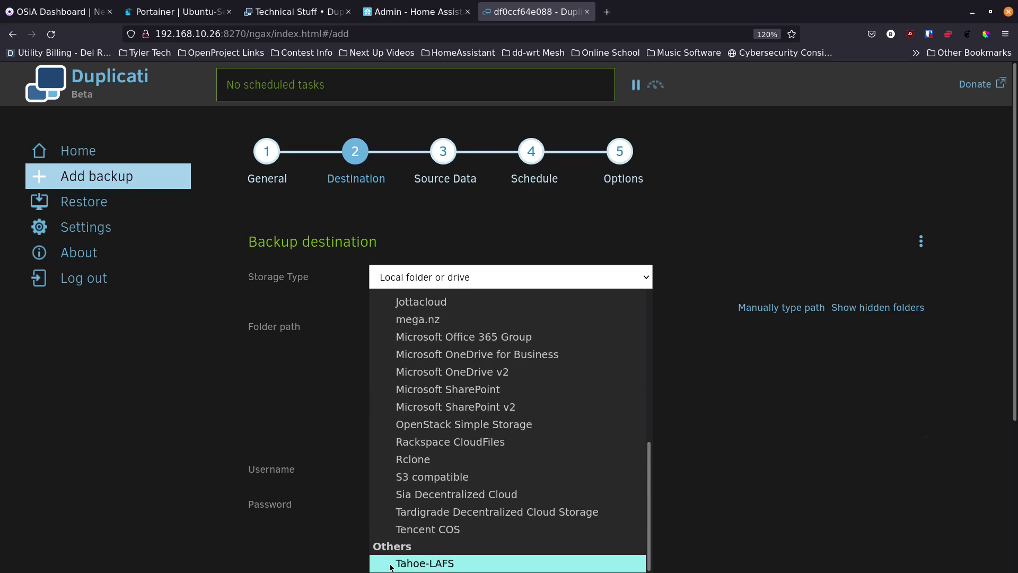
pyautogui.scroll(10, 402, 477)
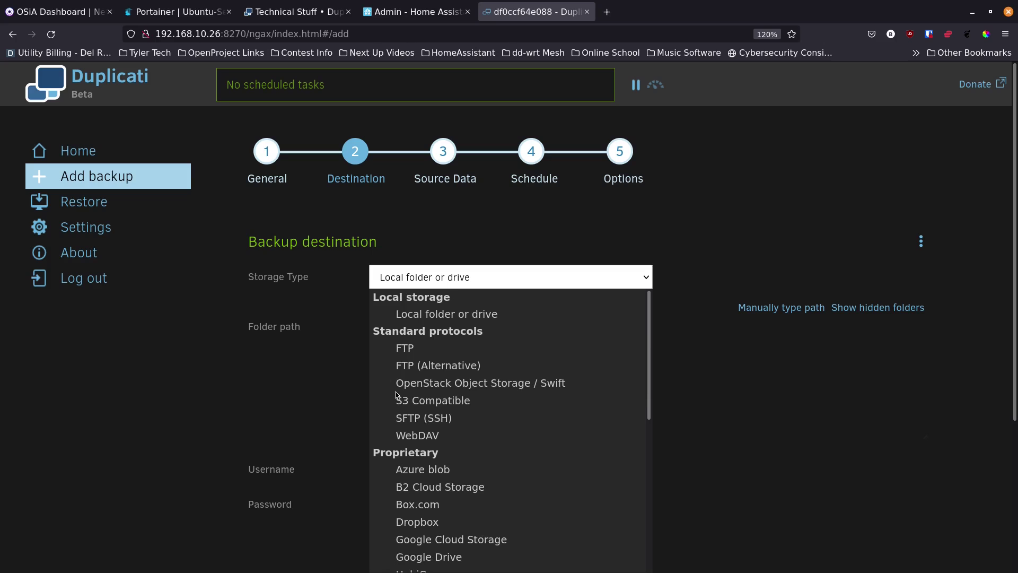
pyautogui.click(434, 317)
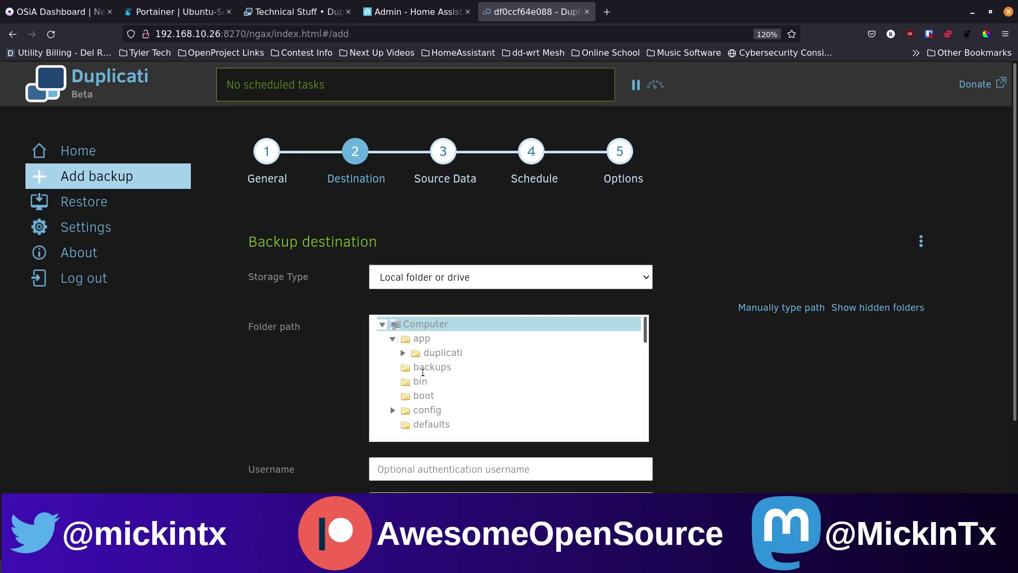
pyautogui.click(422, 370)
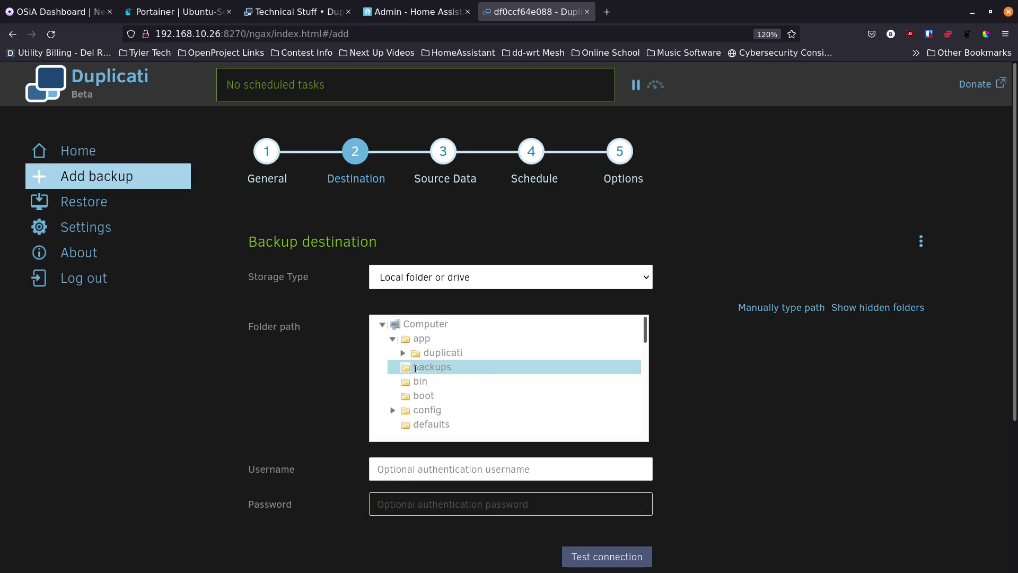
# Step: Confirm the backups folder connection succeeds and advance to Source data
pyautogui.click(587, 562)
pyautogui.click(586, 354)
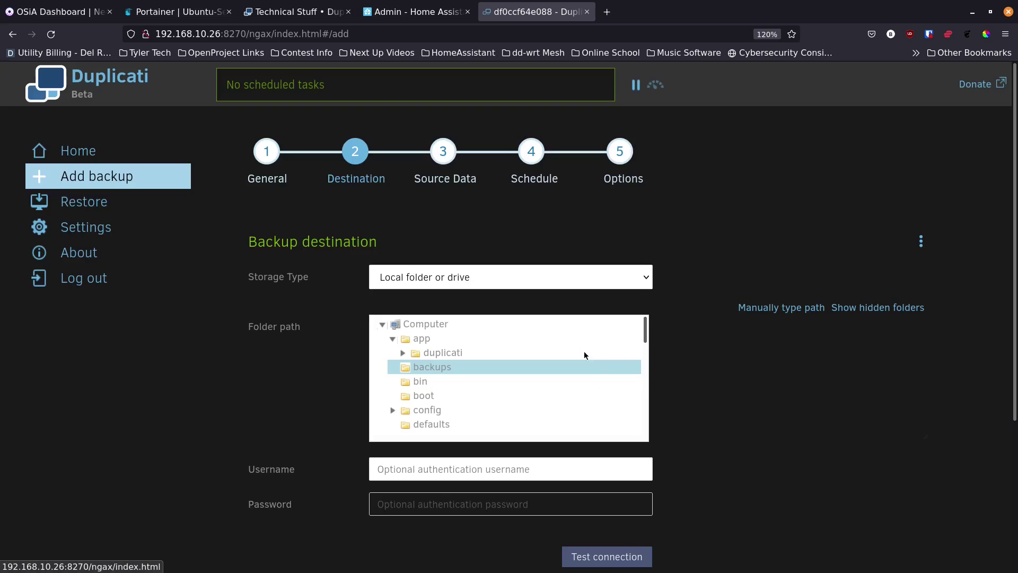
pyautogui.click(345, 474)
pyautogui.scroll(-3, 345, 474)
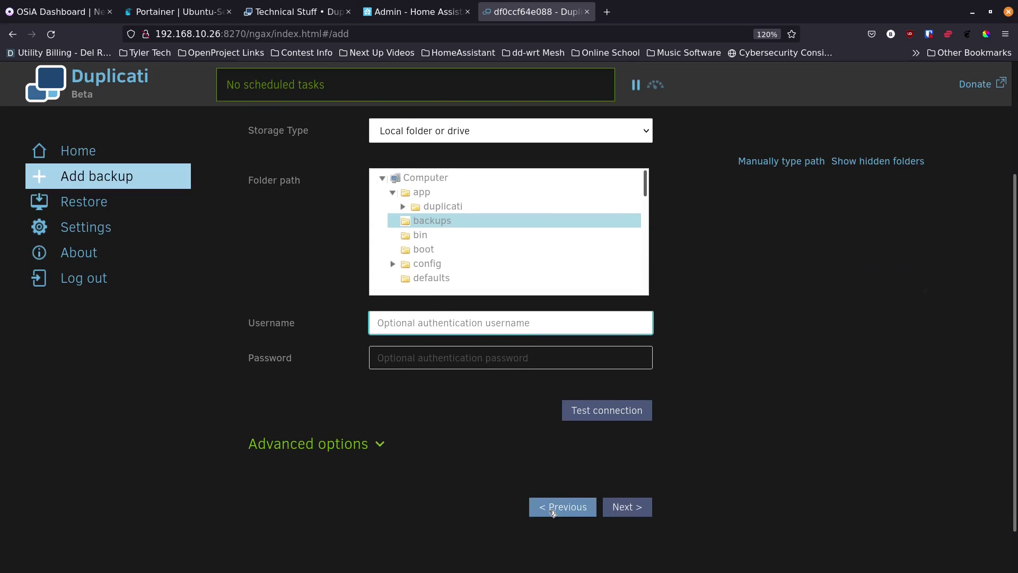
pyautogui.click(618, 508)
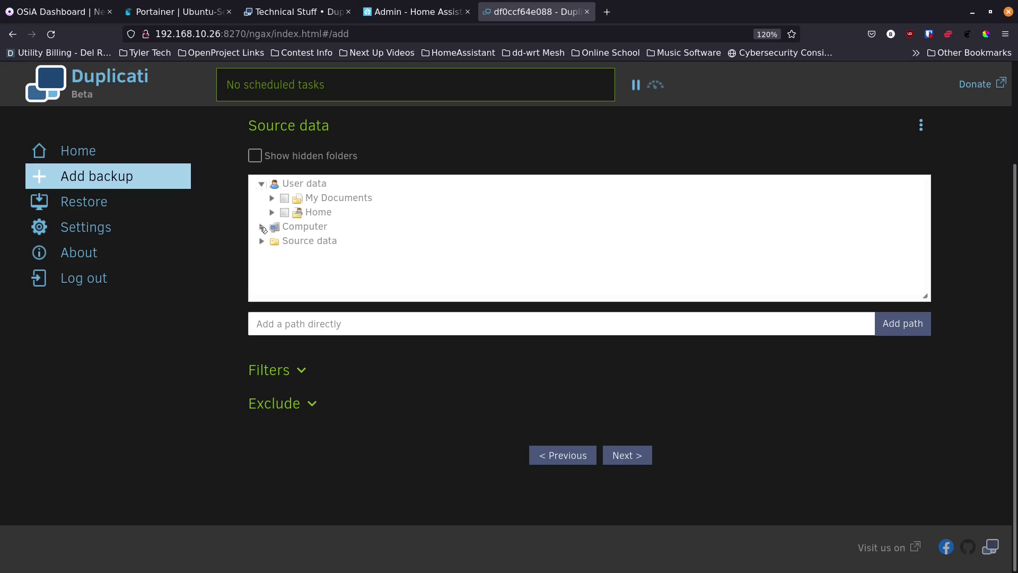
# Step: Expand Computer and source in the Source data tree, then tick only the docker folder
pyautogui.click(262, 228)
pyautogui.scroll(-5, 306, 258)
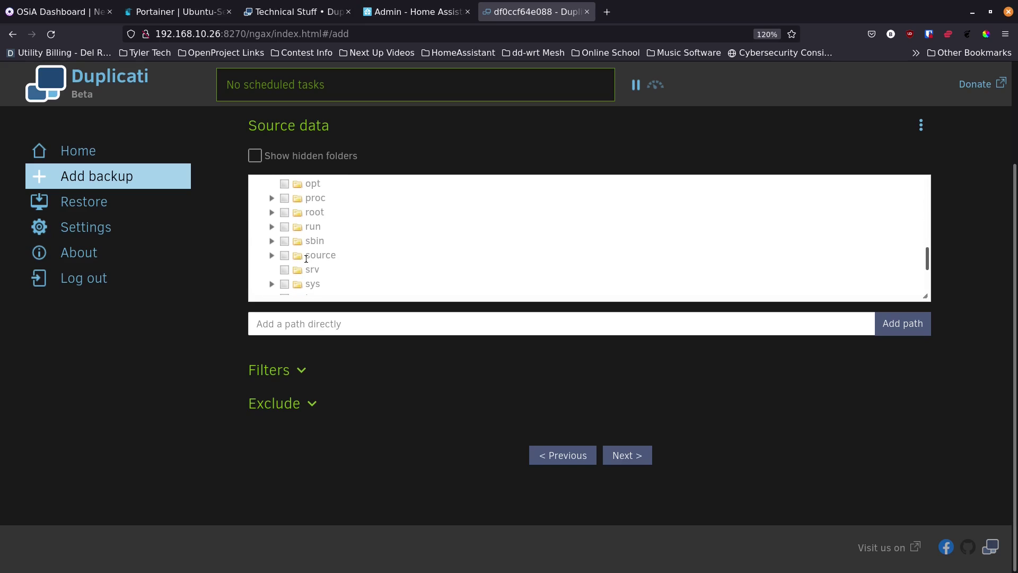
pyautogui.click(271, 255)
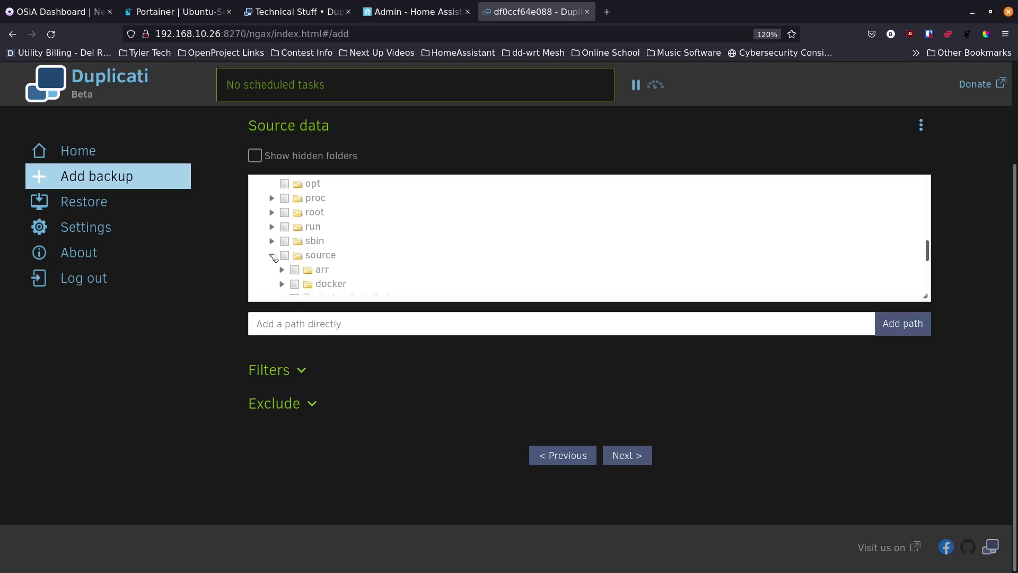
pyautogui.scroll(-3, 360, 248)
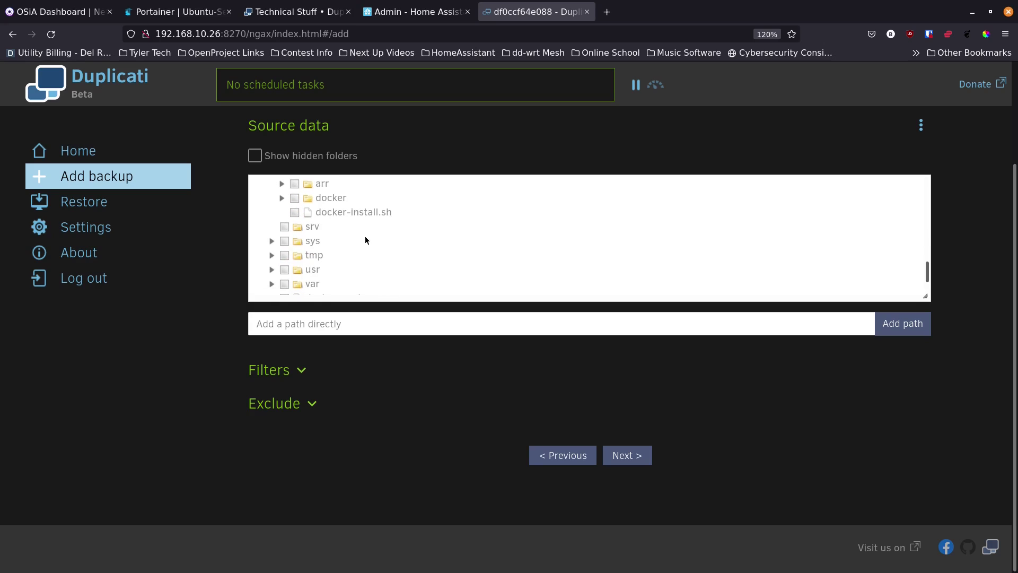
pyautogui.scroll(3, 365, 237)
pyautogui.scroll(-3, 364, 237)
pyautogui.click(326, 199)
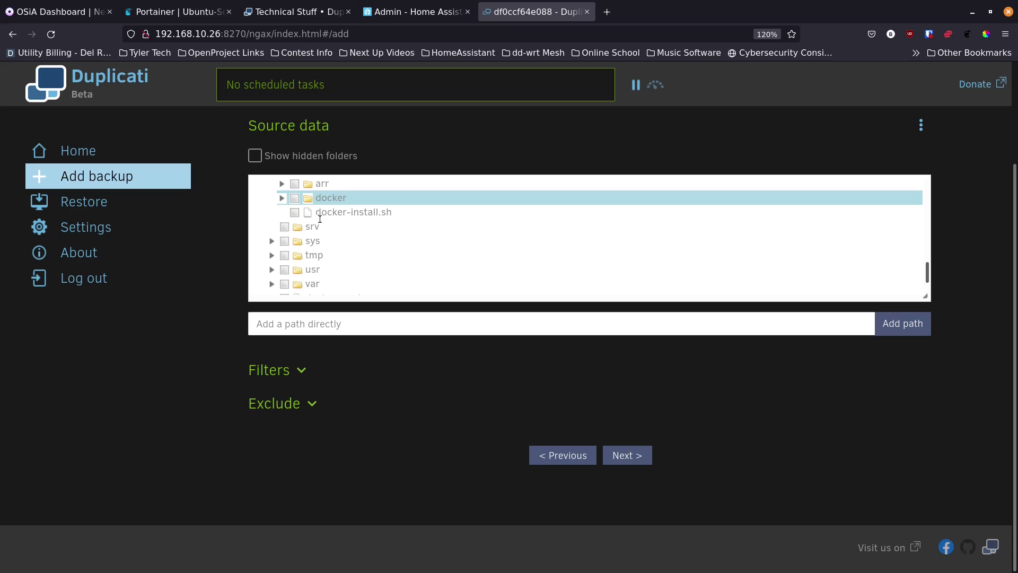
pyautogui.click(294, 199)
pyautogui.scroll(10, 286, 258)
pyautogui.scroll(-10, 287, 258)
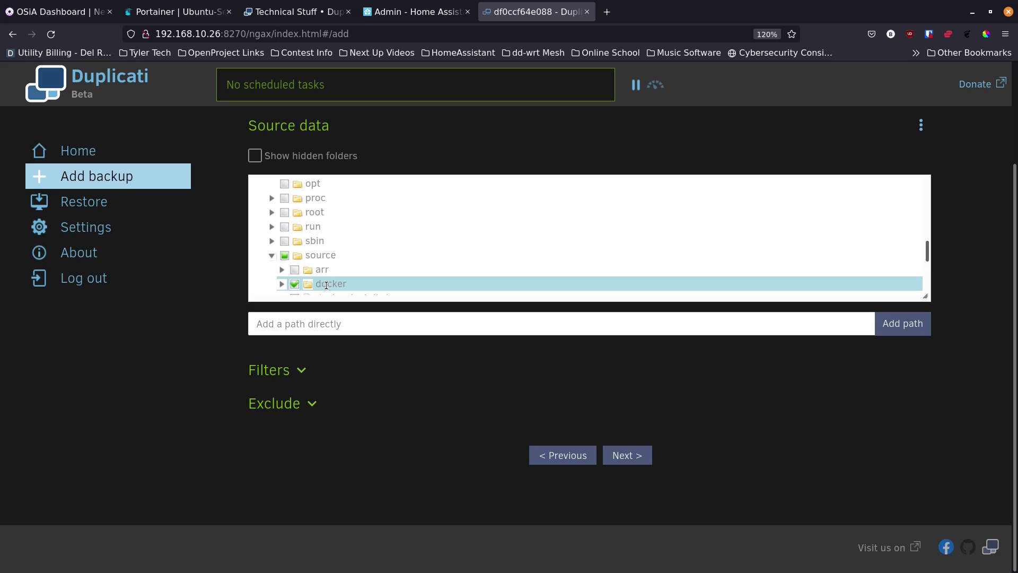
pyautogui.scroll(-3, 326, 285)
pyautogui.click(302, 370)
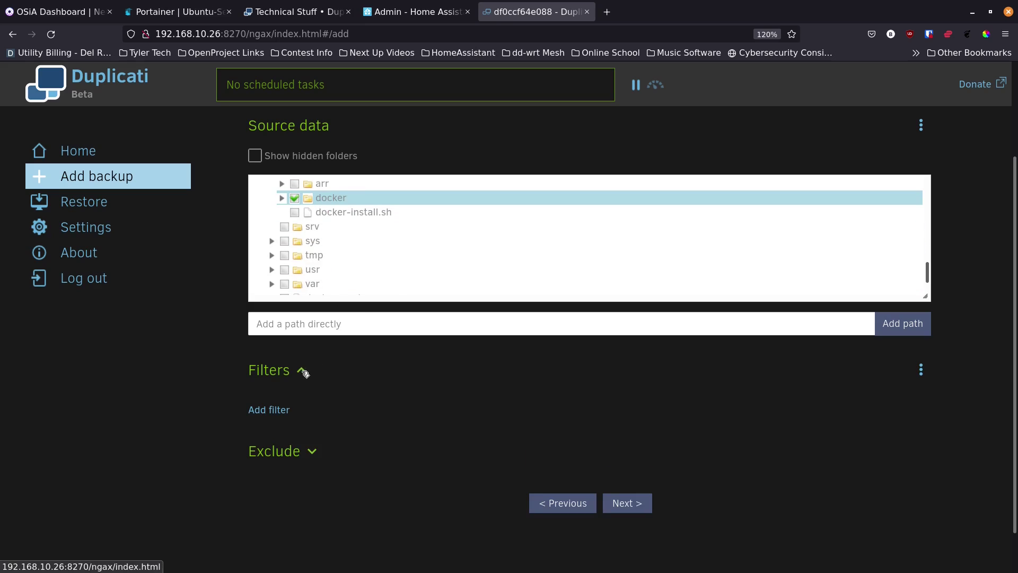
pyautogui.click(282, 411)
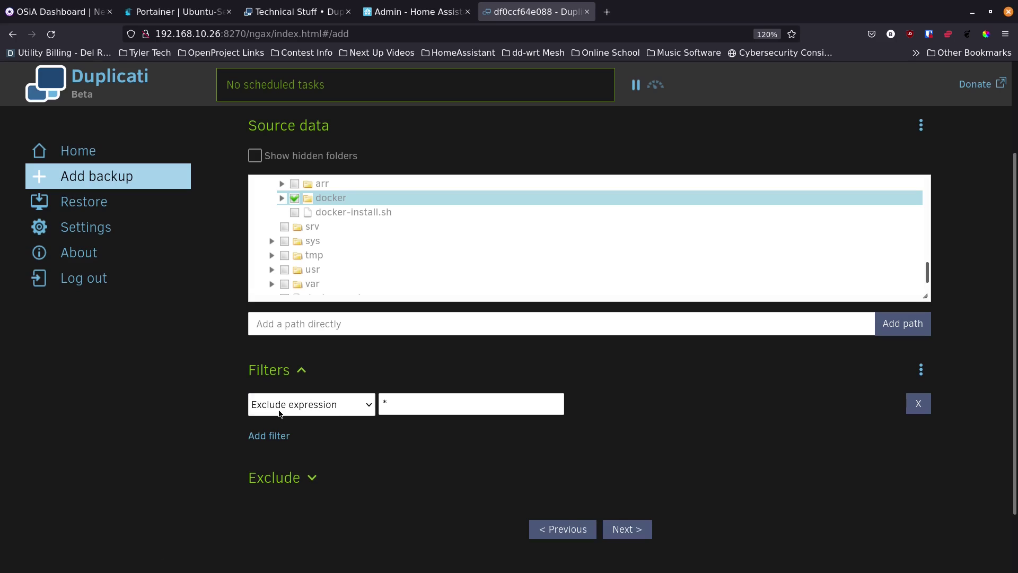
pyautogui.click(366, 406)
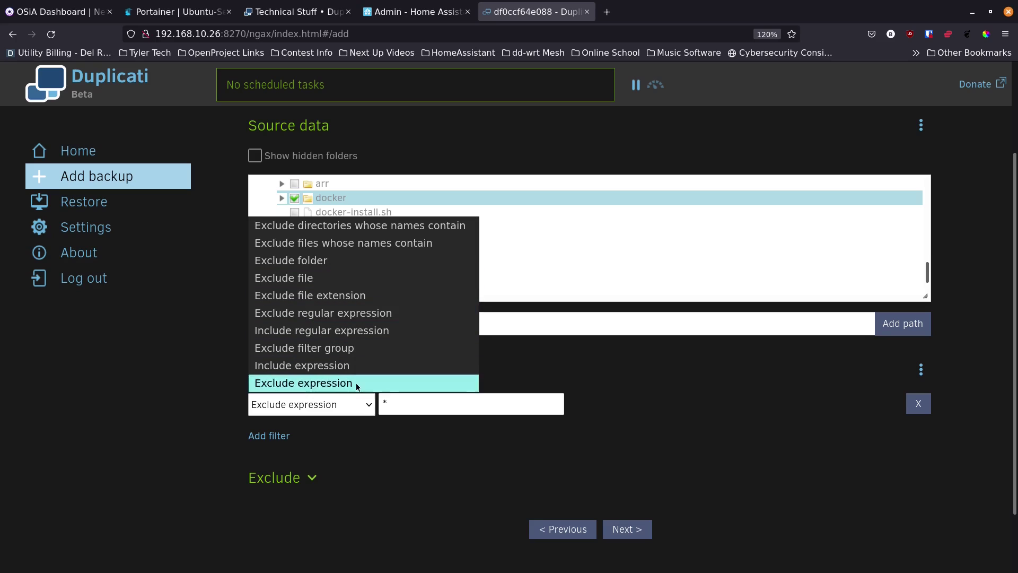
pyautogui.click(371, 407)
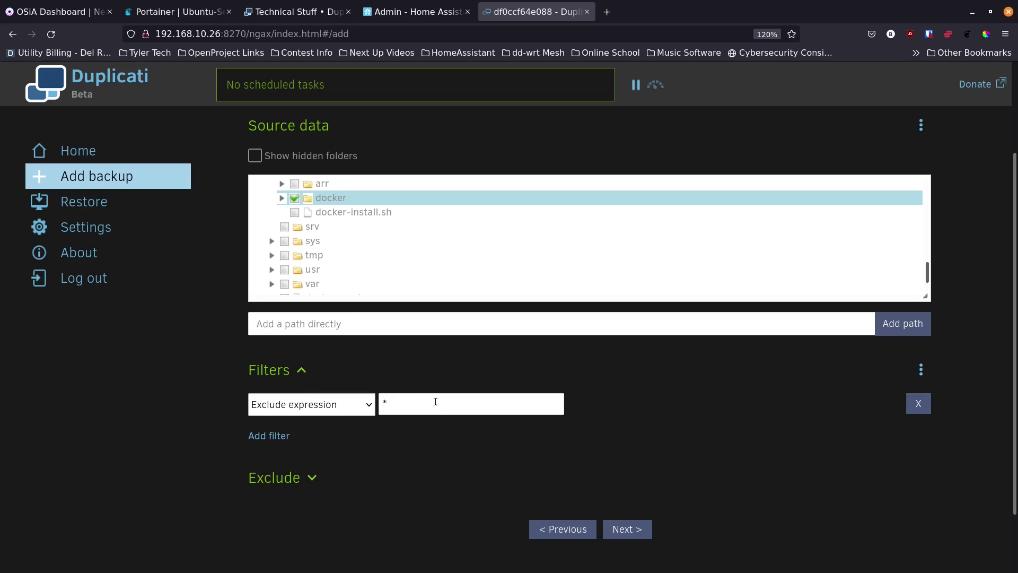
pyautogui.click(918, 404)
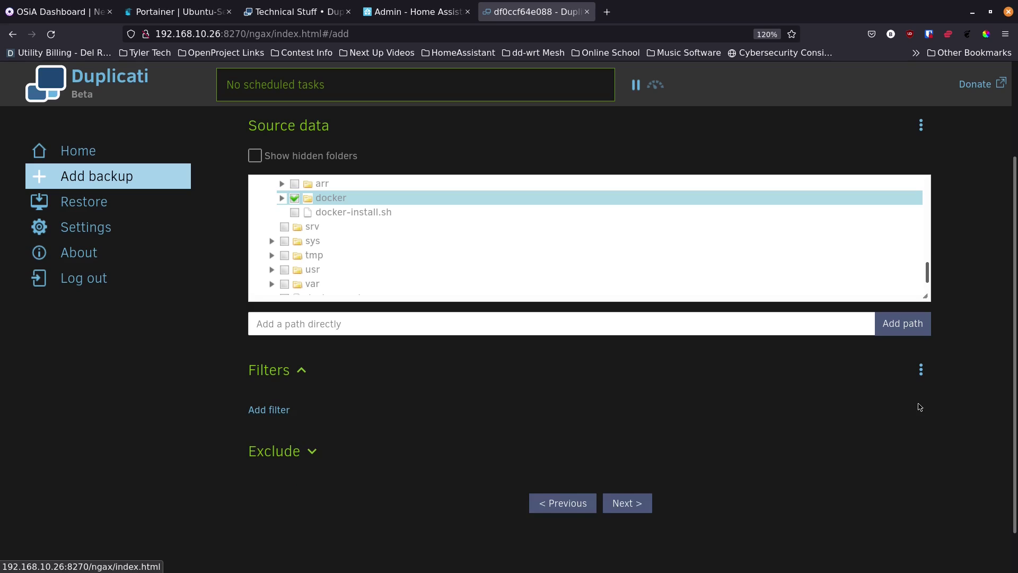
pyautogui.click(313, 451)
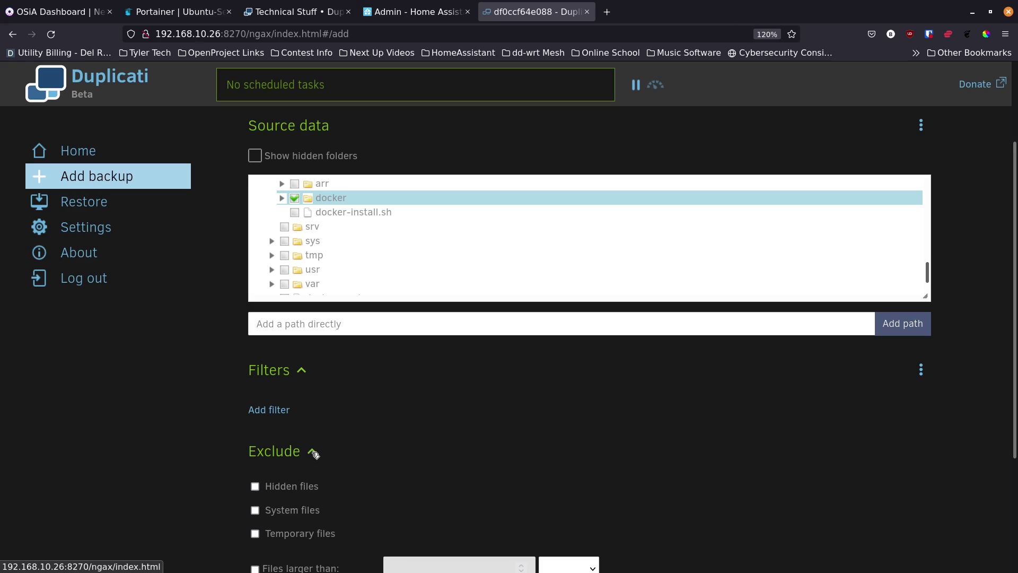
pyautogui.scroll(-5, 313, 454)
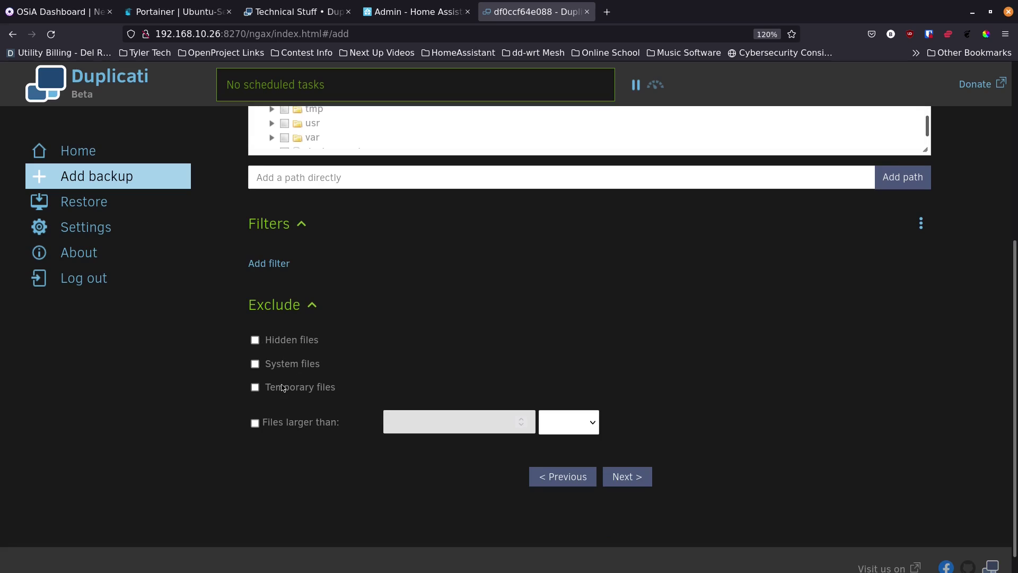
pyautogui.click(256, 388)
pyautogui.click(255, 365)
pyautogui.click(255, 365)
pyautogui.click(254, 387)
pyautogui.click(312, 306)
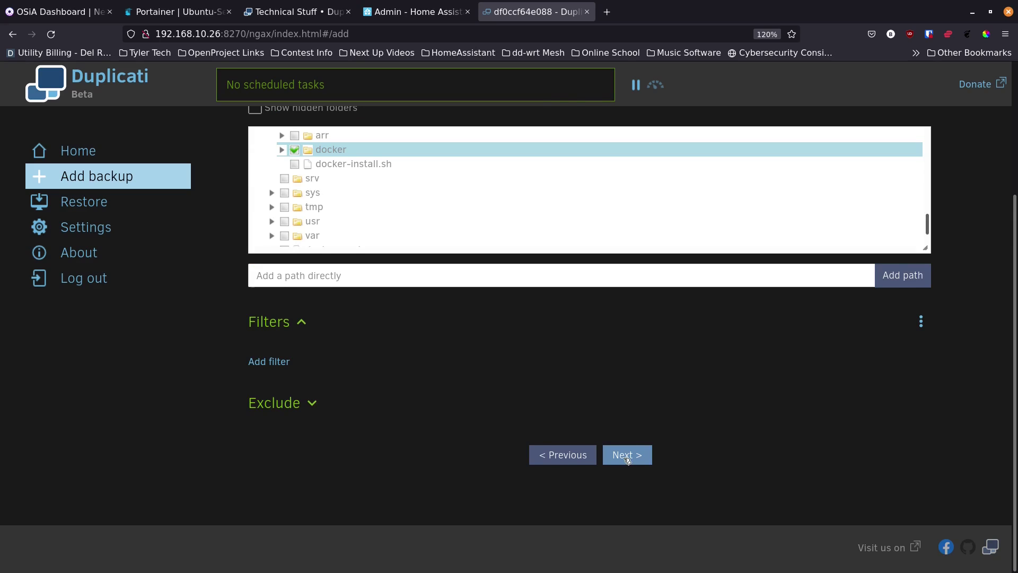
# Step: Schedule the job to repeat every 1 day with the next run at 01:00 AM
pyautogui.click(626, 461)
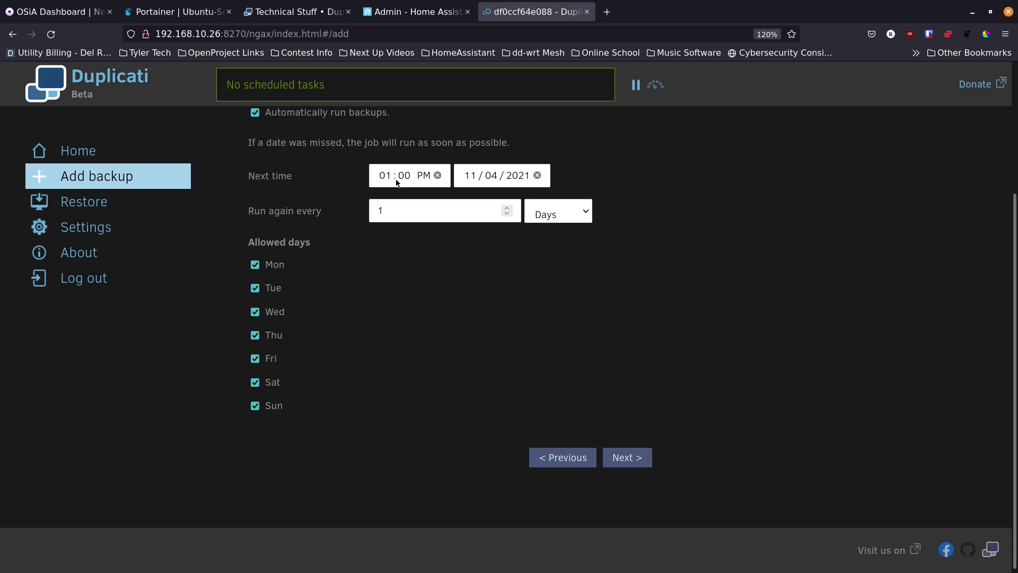
pyautogui.click(418, 177)
pyautogui.press('a')
pyautogui.click(428, 209)
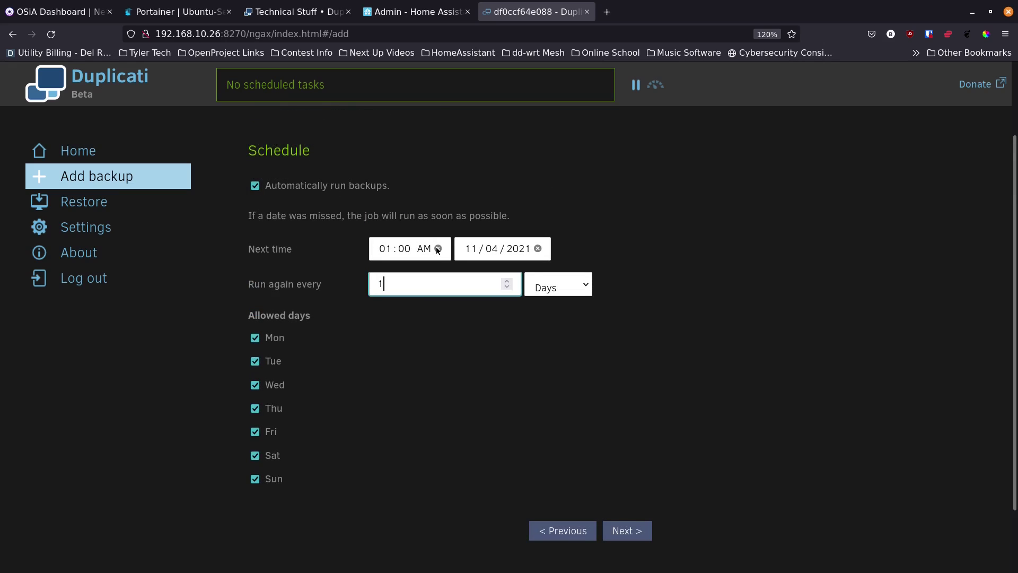
pyautogui.click(626, 531)
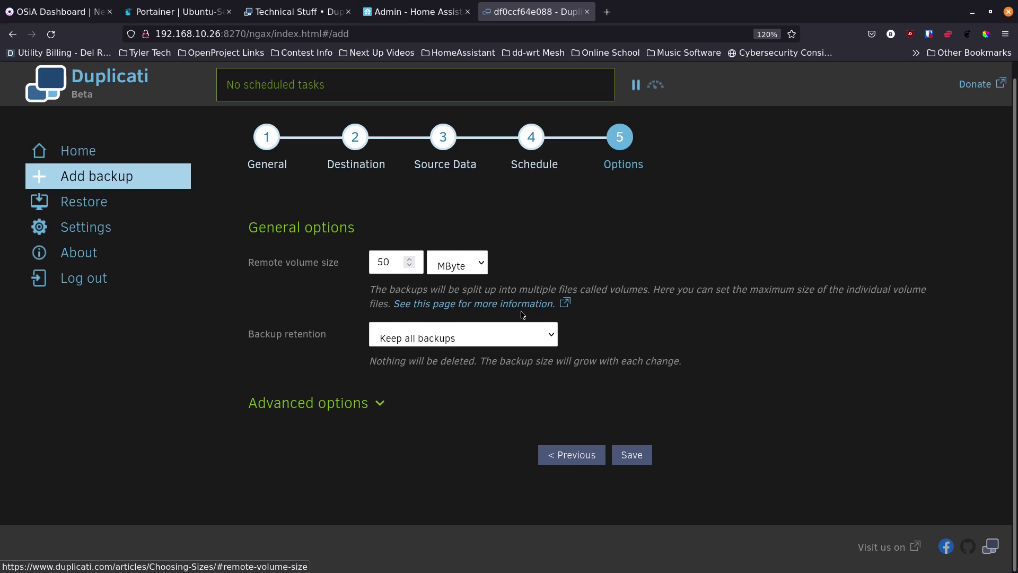
# Step: Set backup retention to keep a specific number of backups, 3, leaving 50 MByte volumes
pyautogui.click(400, 257)
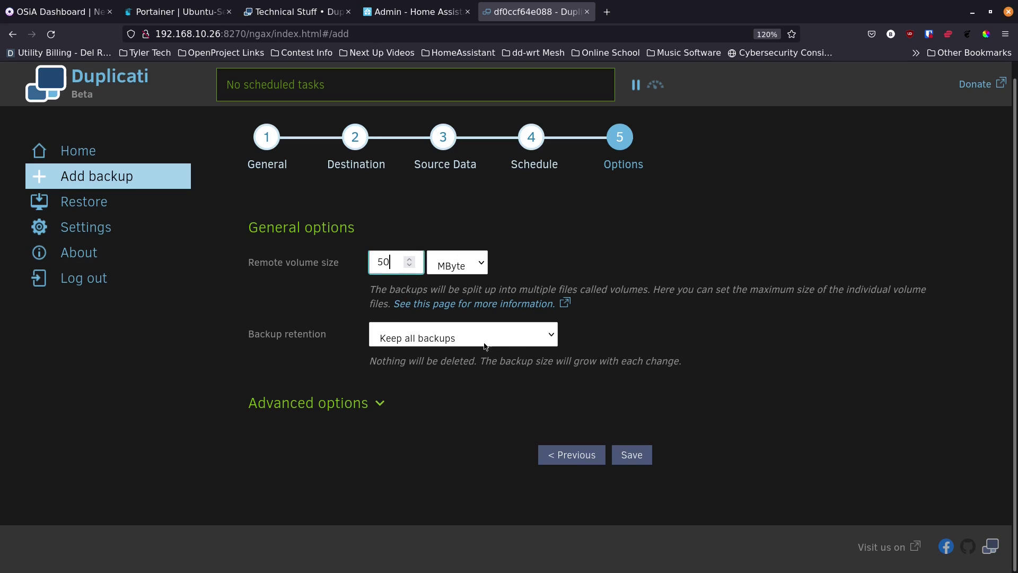
pyautogui.click(553, 336)
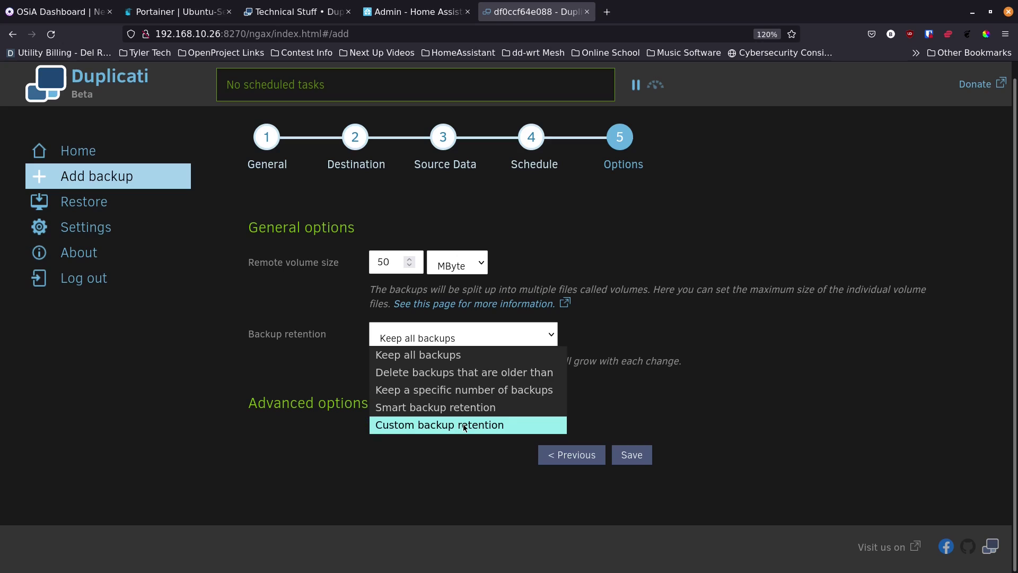
pyautogui.click(450, 407)
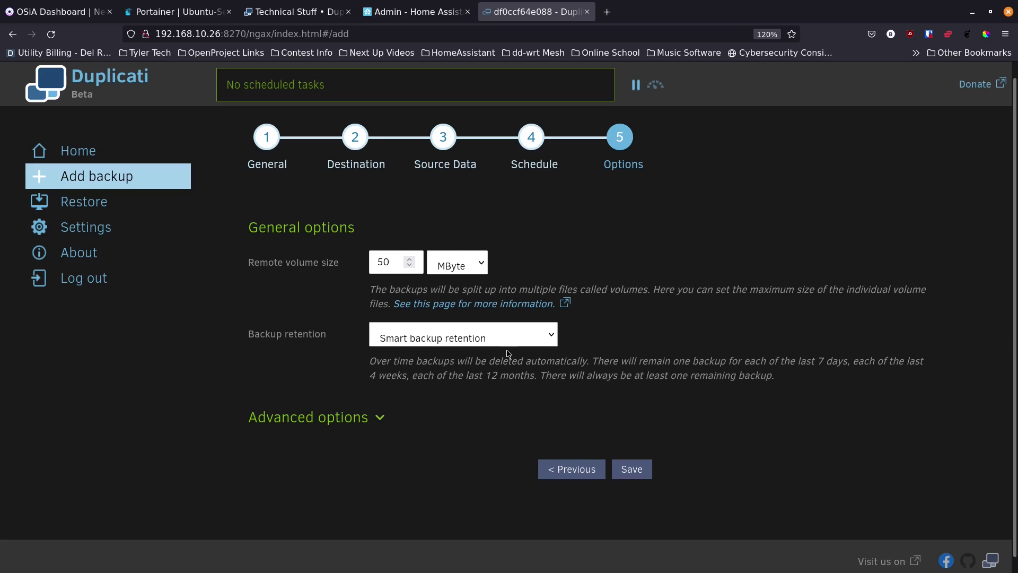
pyautogui.click(552, 337)
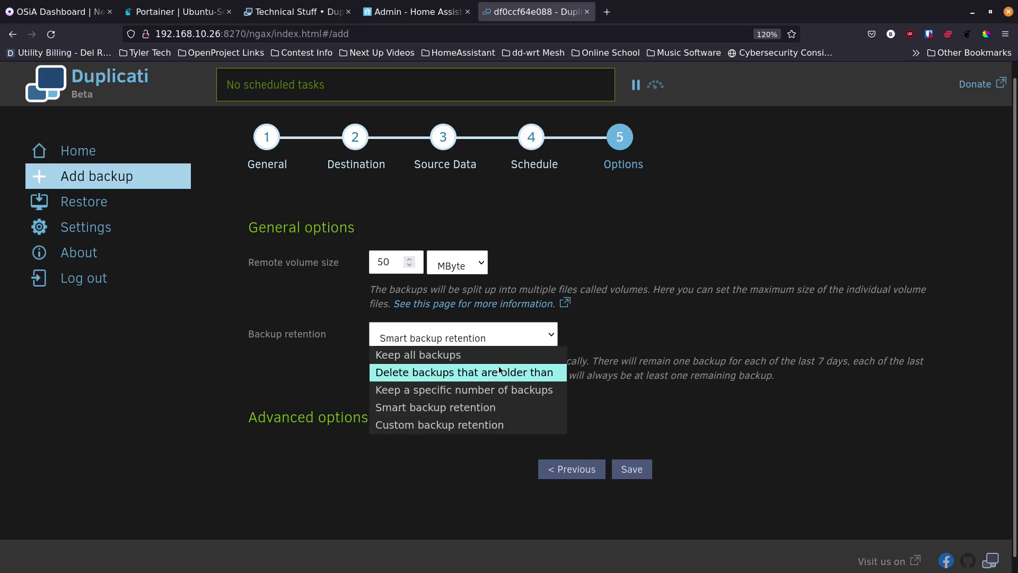
pyautogui.click(442, 391)
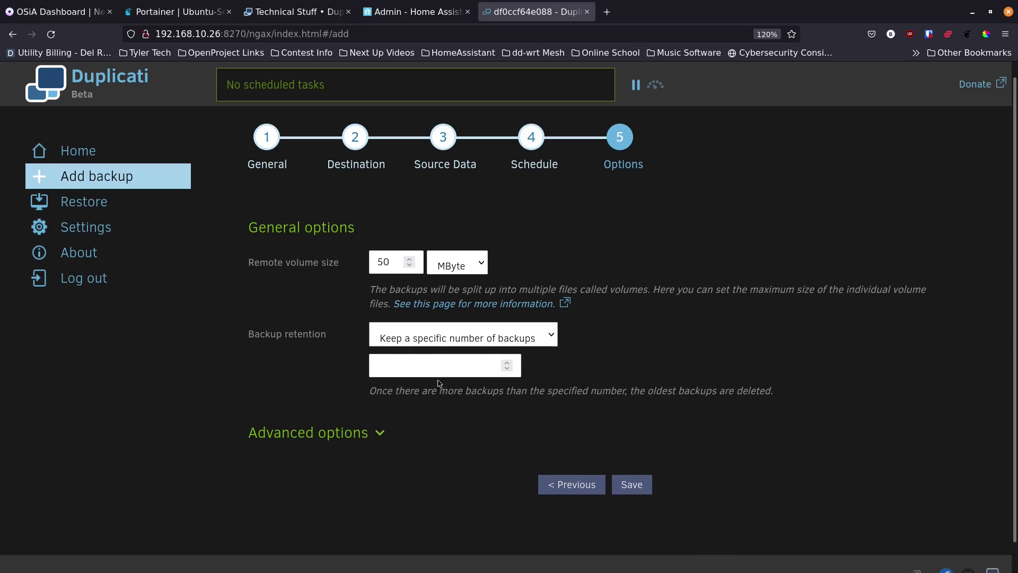
pyautogui.click(488, 369)
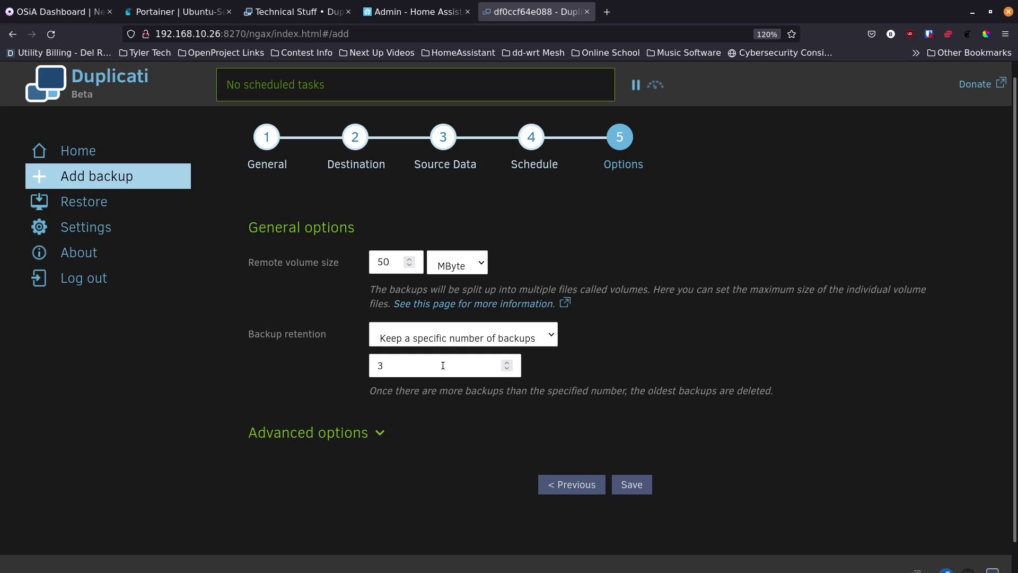
# Step: Save the Test 1 backup job without adding any advanced options
pyautogui.click(381, 434)
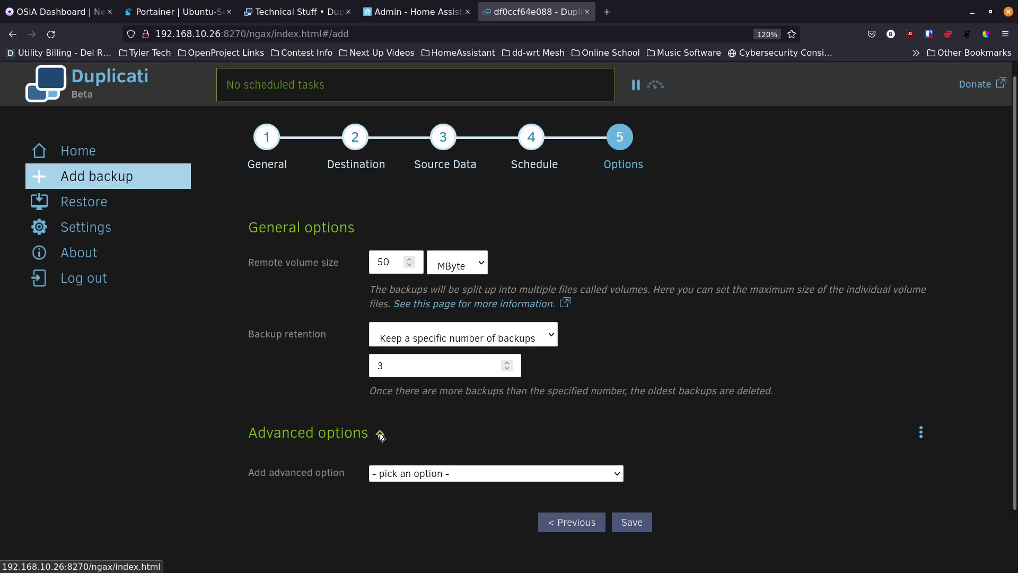
pyautogui.click(411, 473)
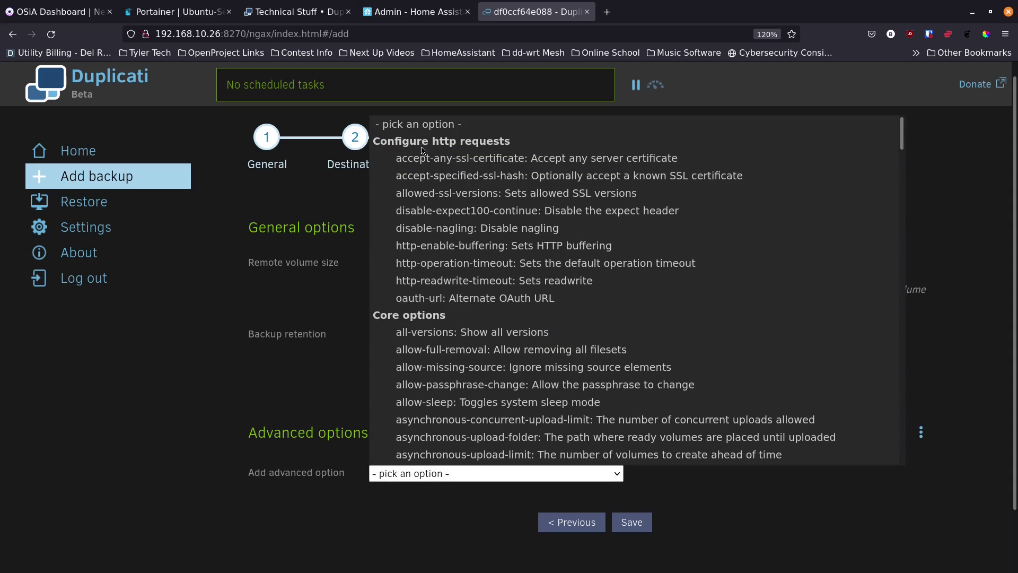
pyautogui.click(266, 399)
pyautogui.click(386, 435)
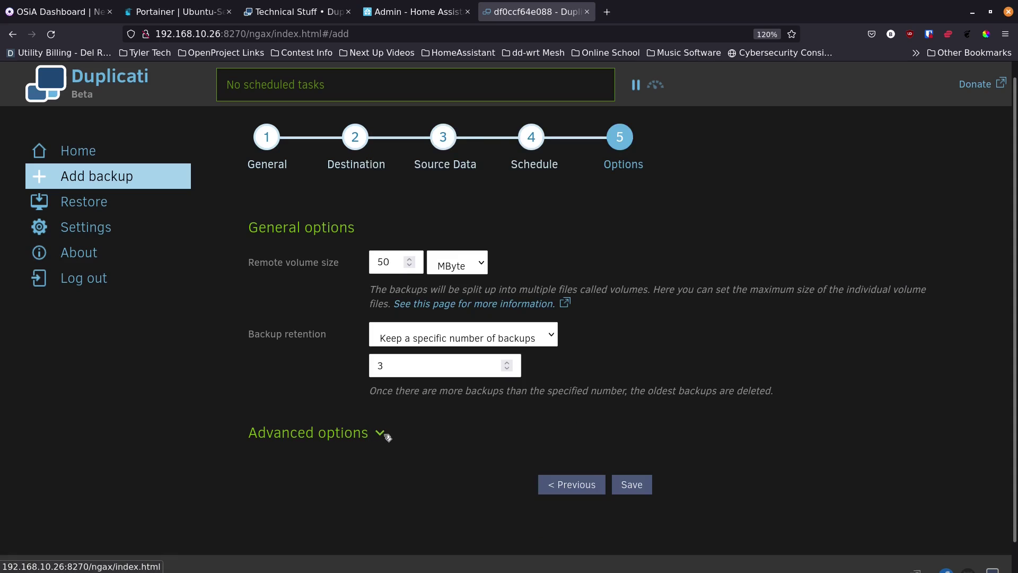
pyautogui.click(632, 485)
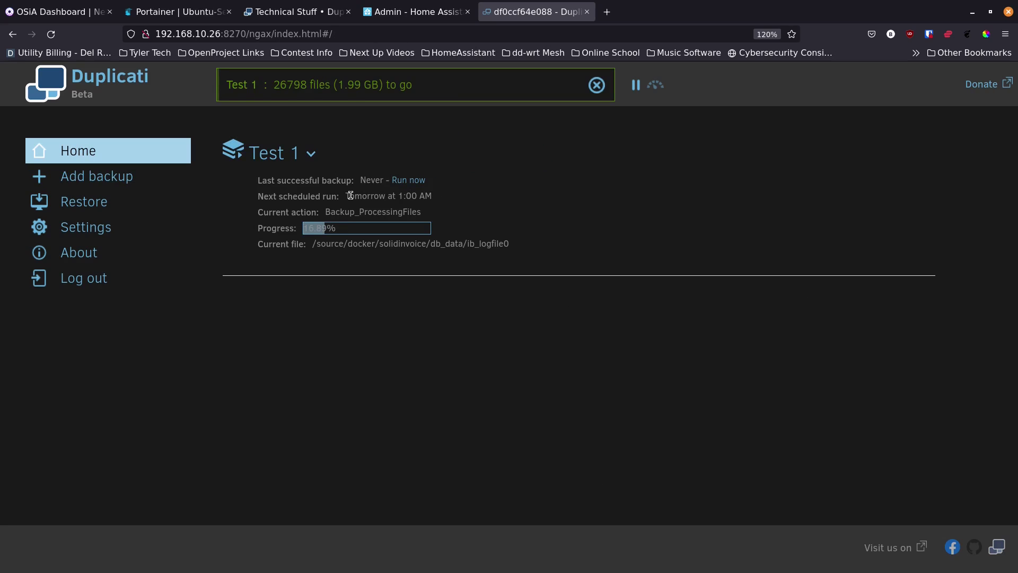